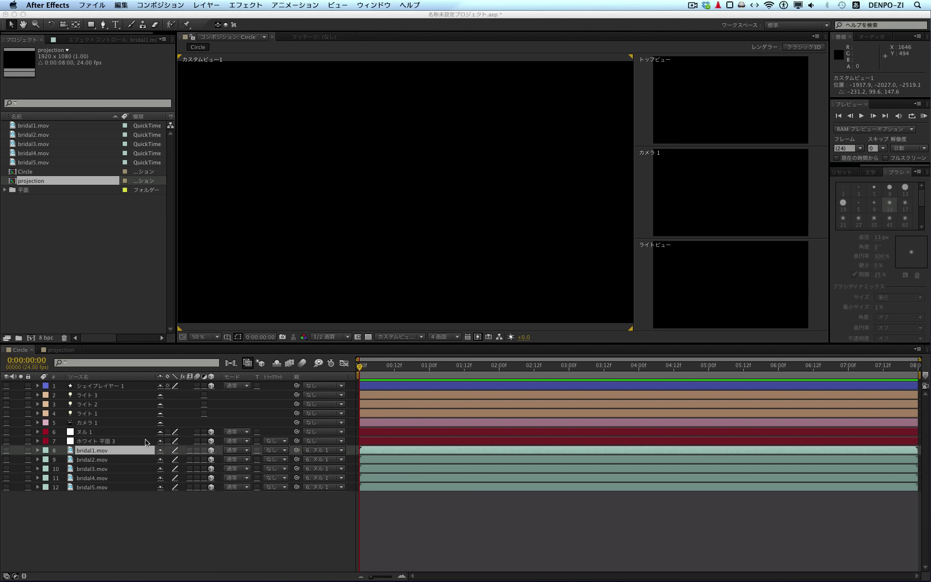
# Turn on the visibility of layer 7, the white solid, to create a white backdrop in the Circle scene.
pyautogui.click(6, 442)
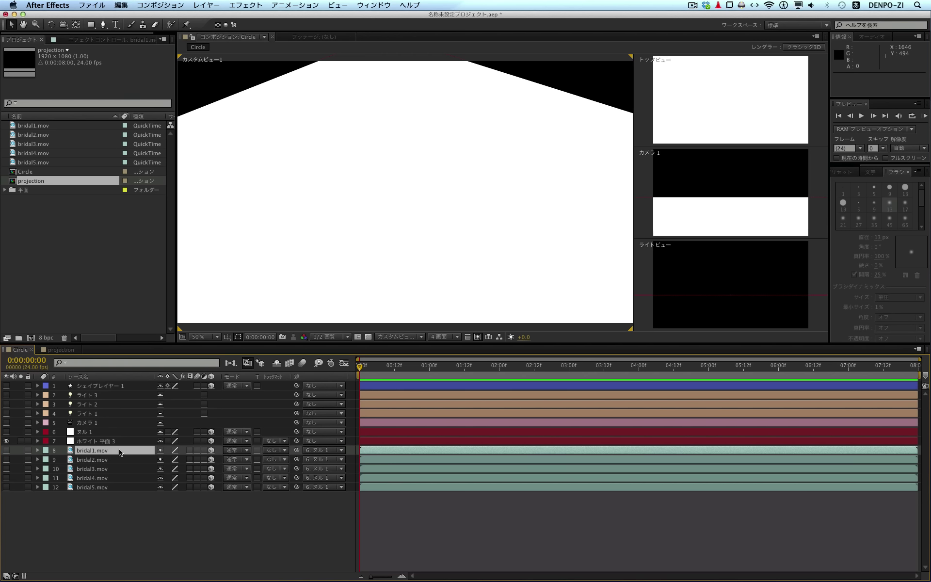
pyautogui.doubleClick(16, 126)
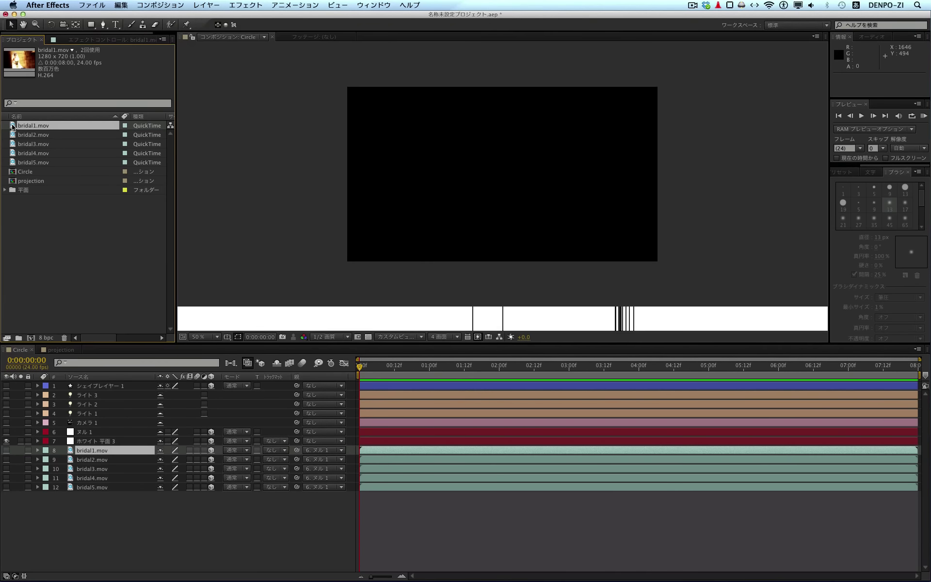
pyautogui.doubleClick(15, 136)
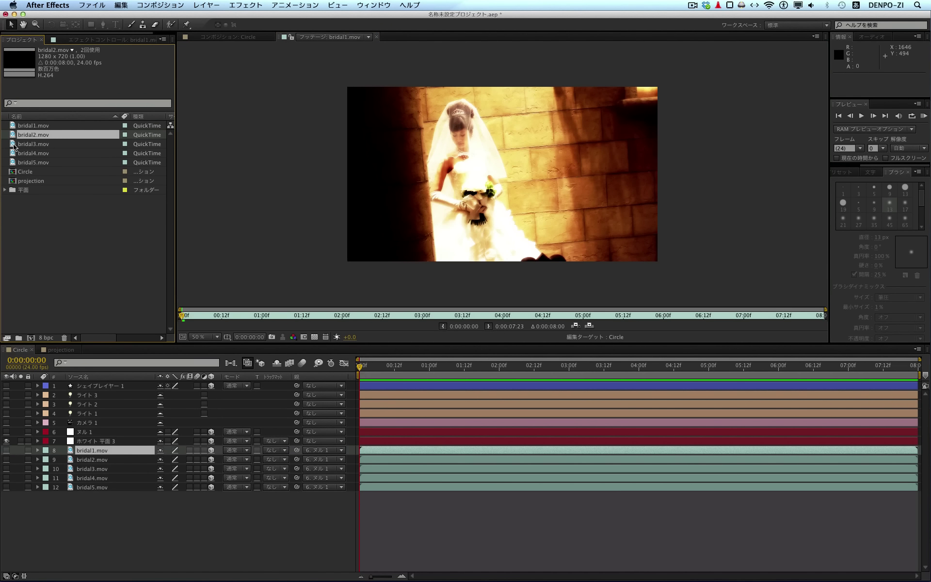
pyautogui.doubleClick(15, 144)
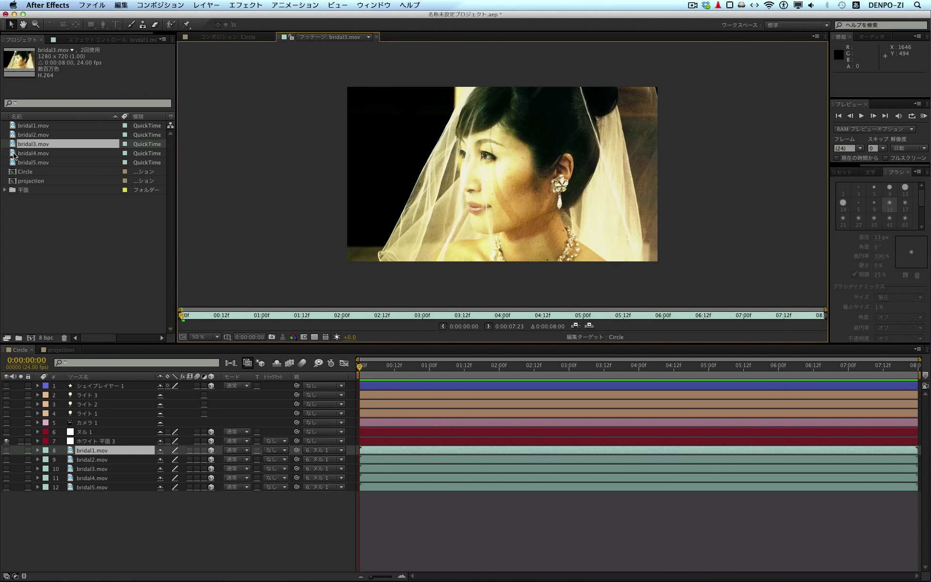
pyautogui.doubleClick(15, 153)
pyautogui.doubleClick(15, 162)
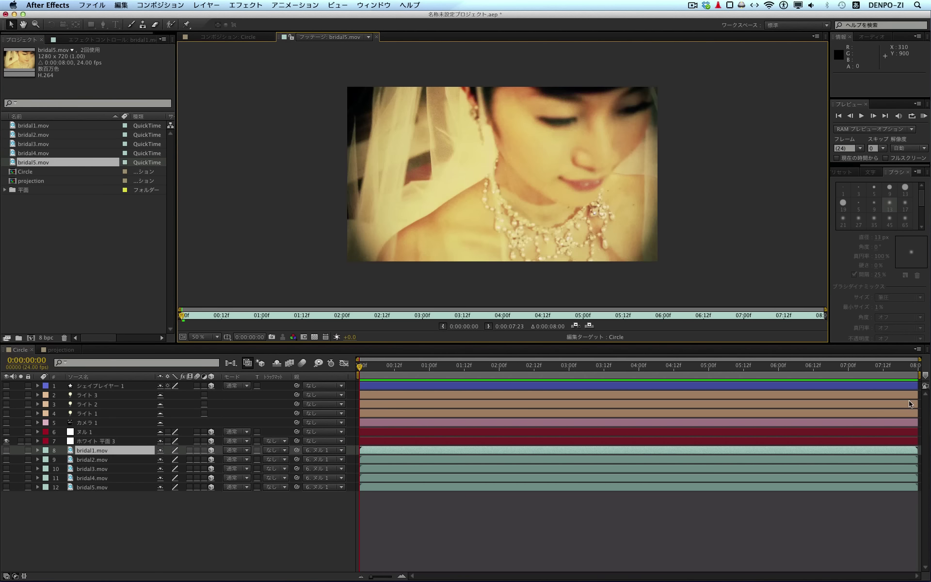
pyautogui.click(925, 387)
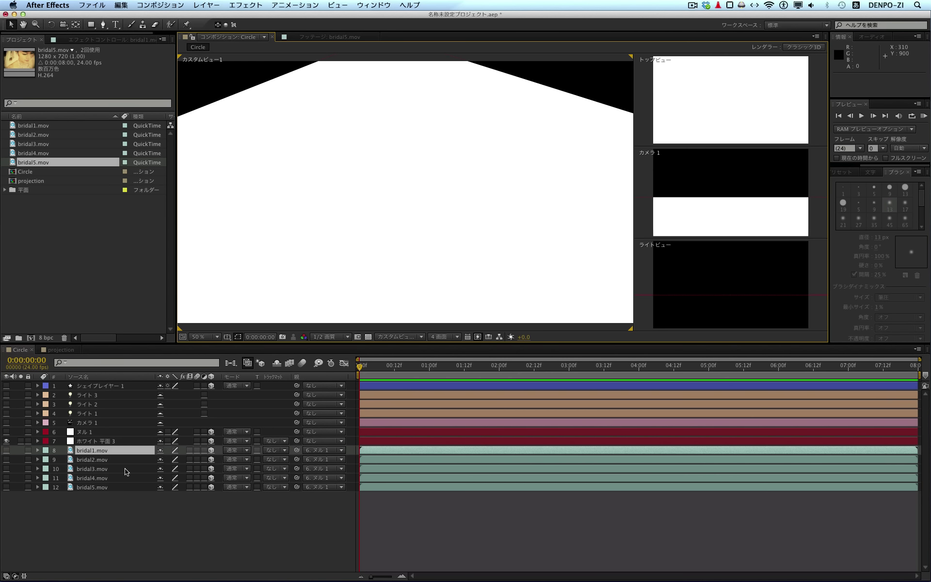
# Make bridal1.mov visible, then test a drag along Z and undo it.
pyautogui.click(6, 450)
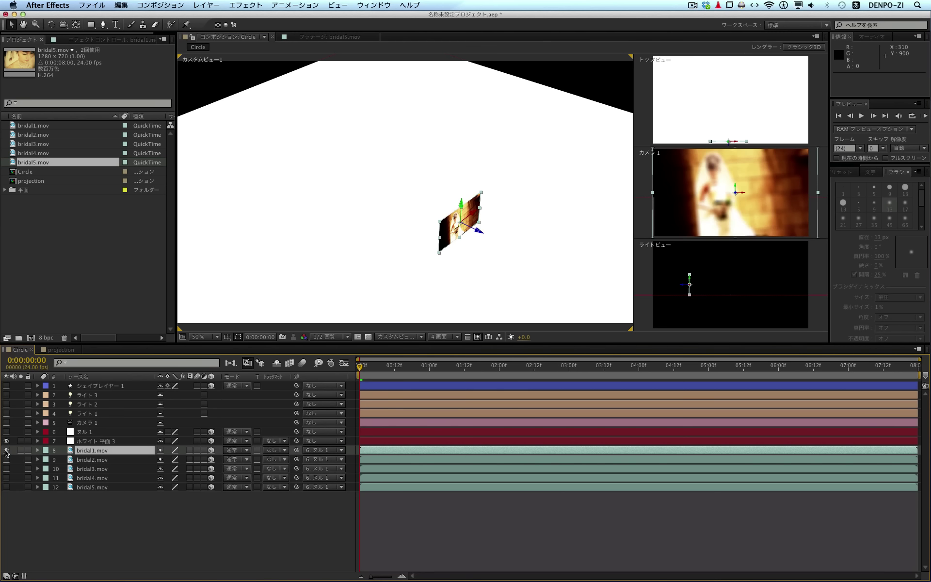
pyautogui.moveTo(478, 233); pyautogui.dragTo(471, 233)
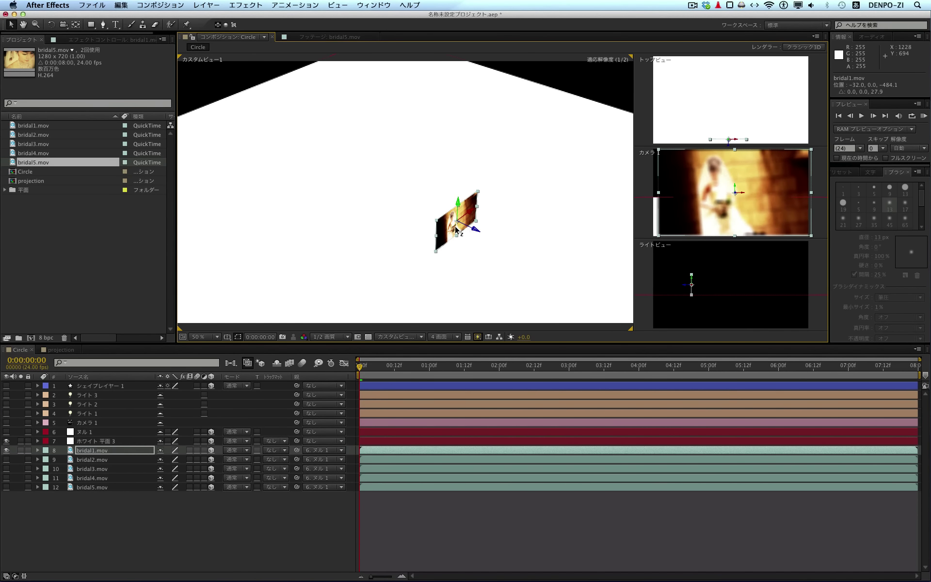
pyautogui.hotkey('ctrl', 'z')
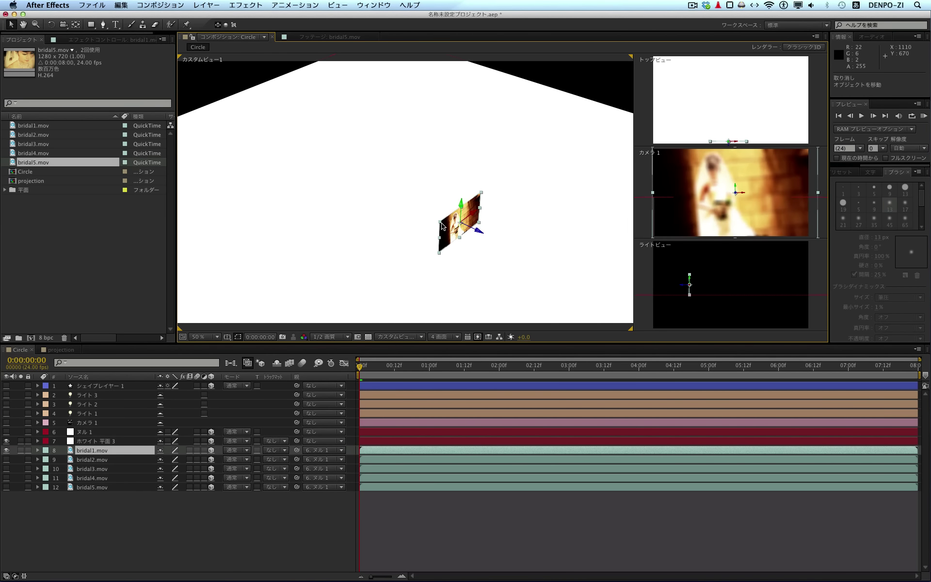
# Expand bridal1's Transform to show 35% scale at -32, 0, -512, then select the pentagon layer.
pyautogui.click(37, 450)
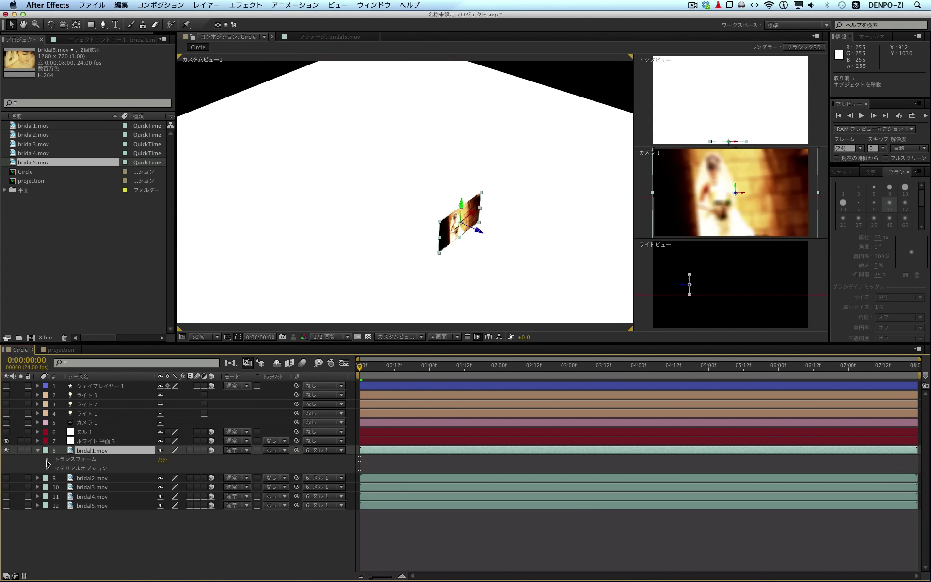
pyautogui.click(47, 459)
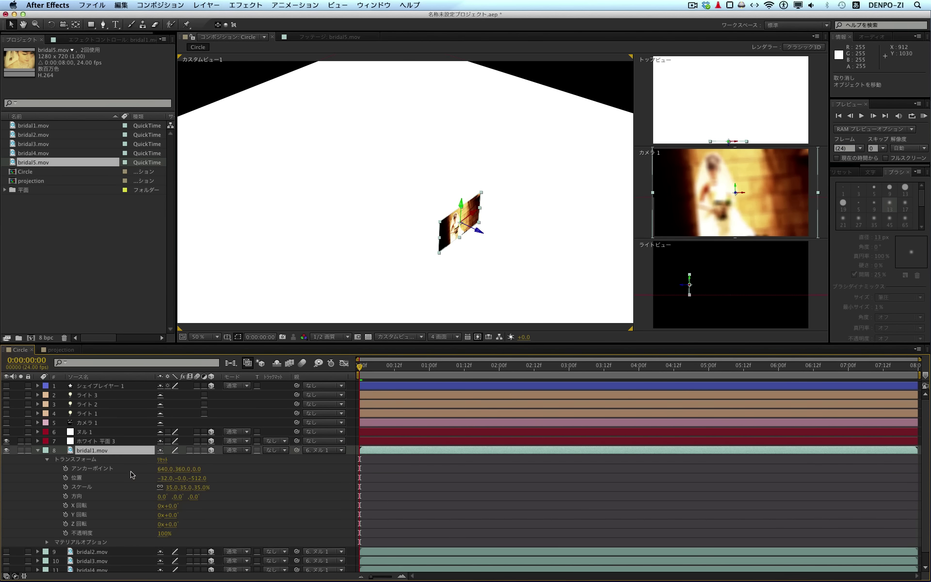
pyautogui.click(100, 386)
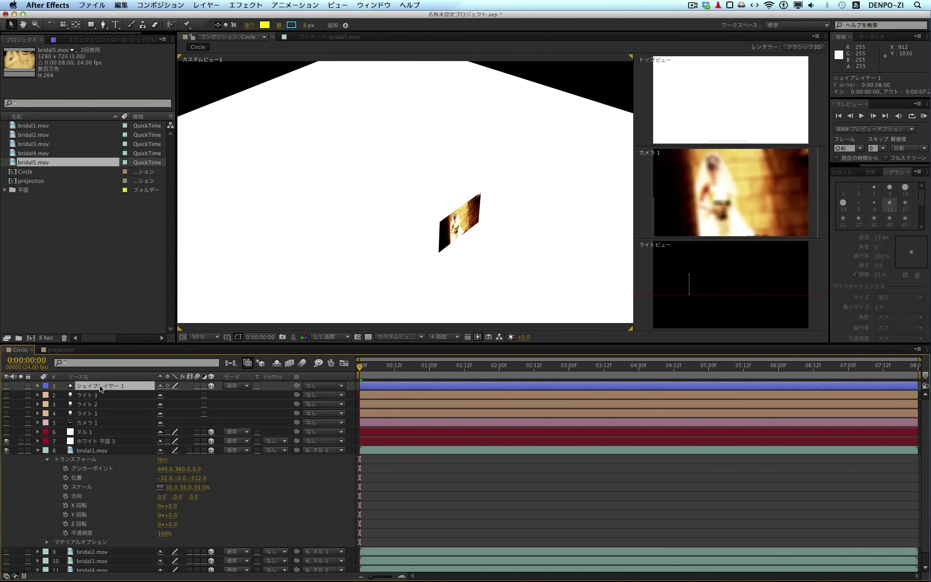
# Show shape layer 1 and bridal2–bridal5 after collapsing bridal1's Transform, then select bridal5.
pyautogui.click(6, 387)
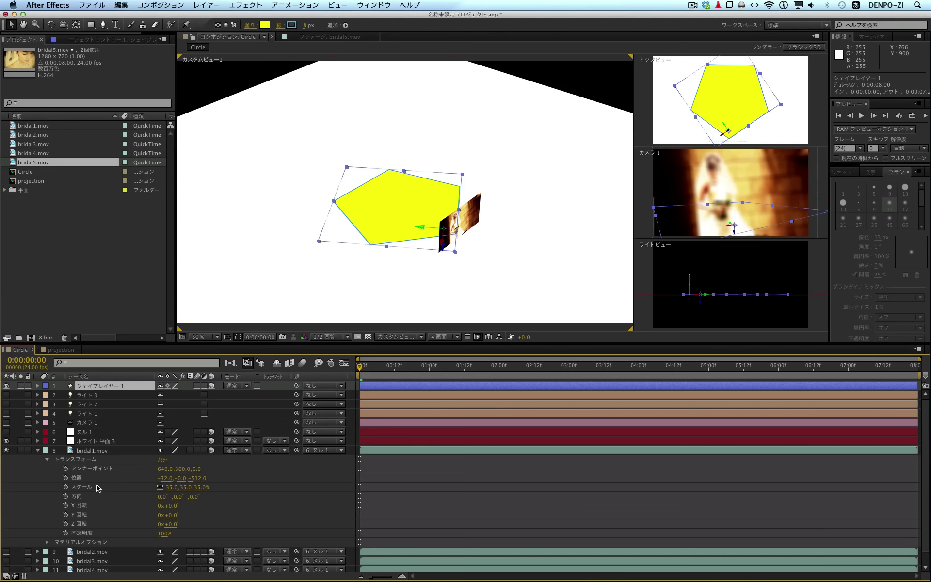
pyautogui.click(38, 450)
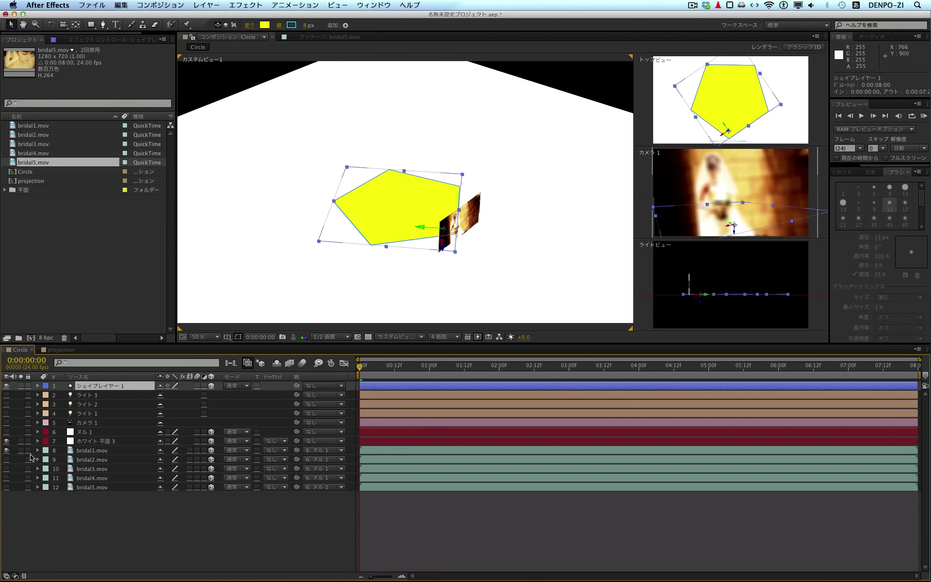
pyautogui.click(6, 459)
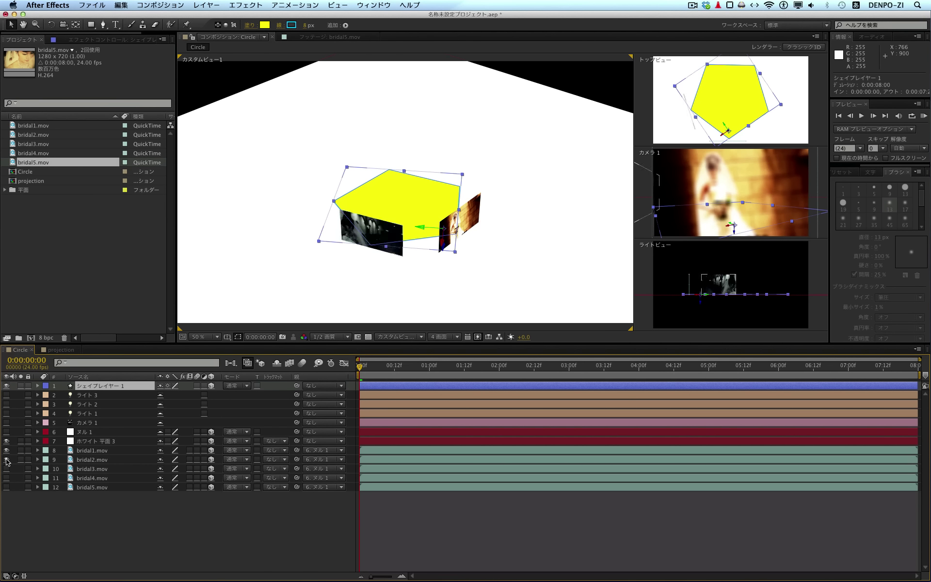
pyautogui.click(7, 468)
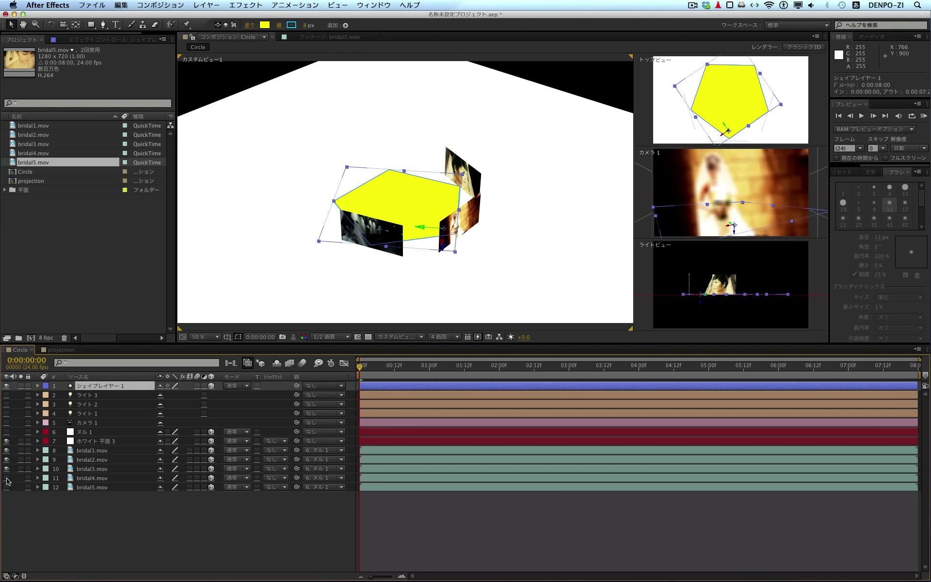
pyautogui.click(6, 478)
pyautogui.click(7, 487)
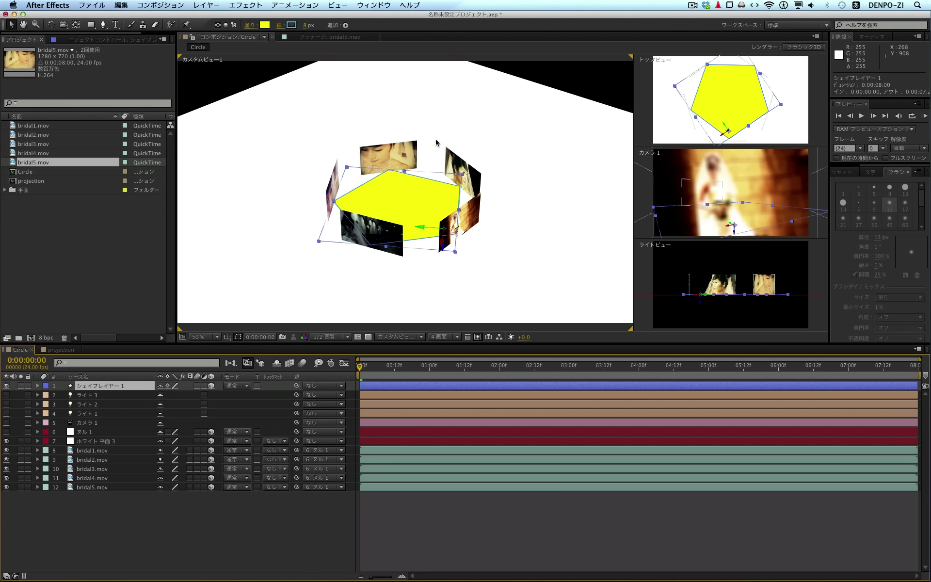
pyautogui.click(405, 159)
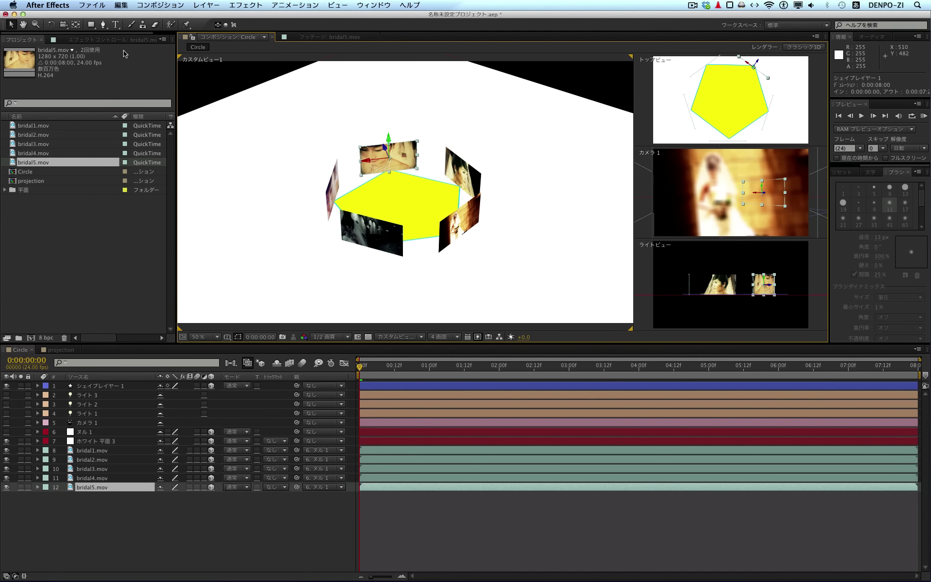
# Orbit the custom view to look down on the ring, then hide the pentagon shape layer.
pyautogui.press('c')
pyautogui.moveTo(367, 202)
pyautogui.mouseDown()
pyautogui.moveTo(366, 236)
pyautogui.moveTo(367, 197)
pyautogui.moveTo(350, 194)
pyautogui.mouseUp()
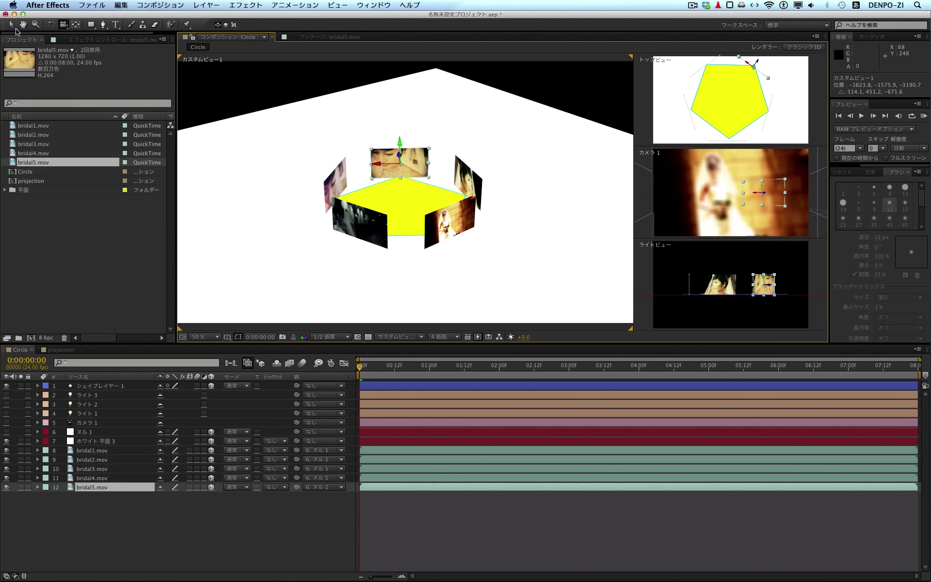
pyautogui.click(11, 25)
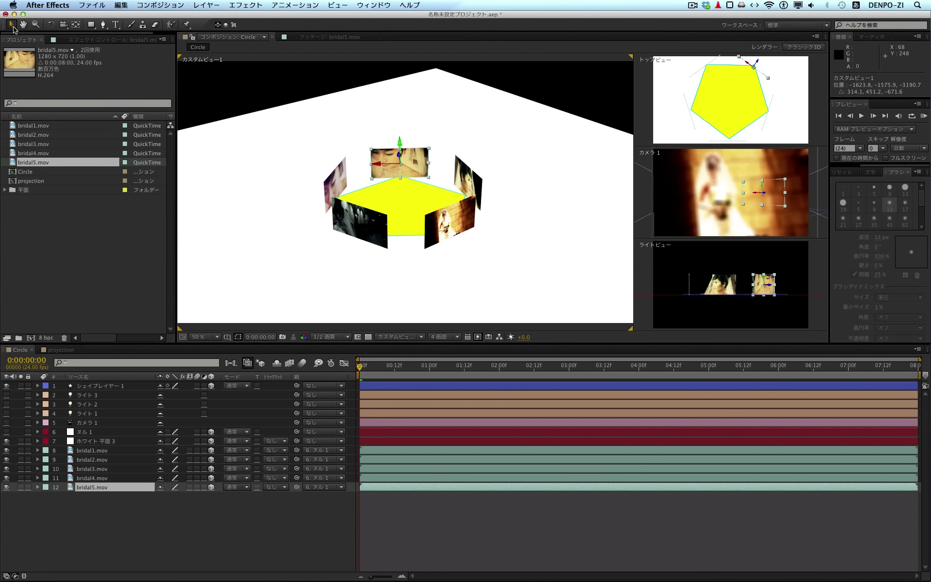
pyautogui.click(6, 386)
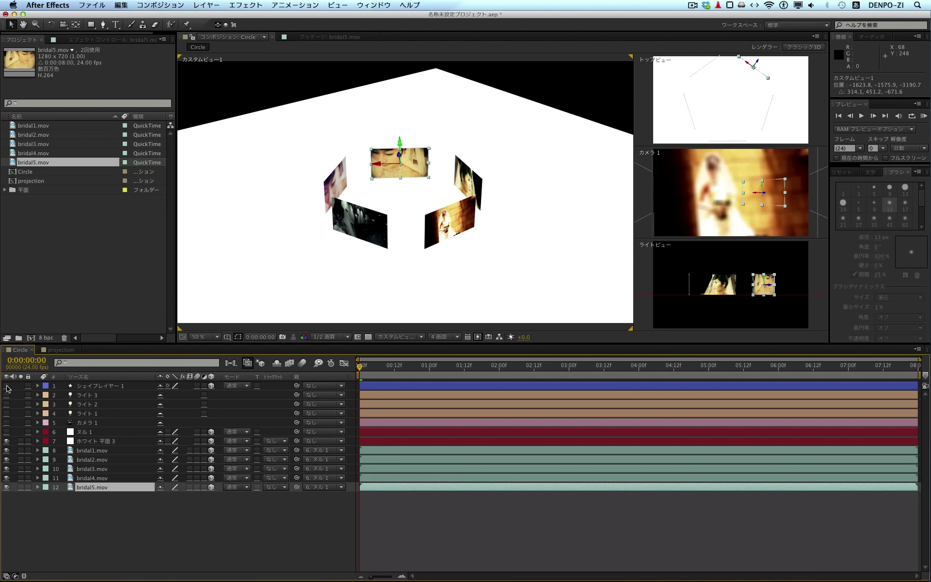
# Show the camera's frame, scrub to preview the ring turning, and switch on the ヌル 1 null.
pyautogui.click(82, 423)
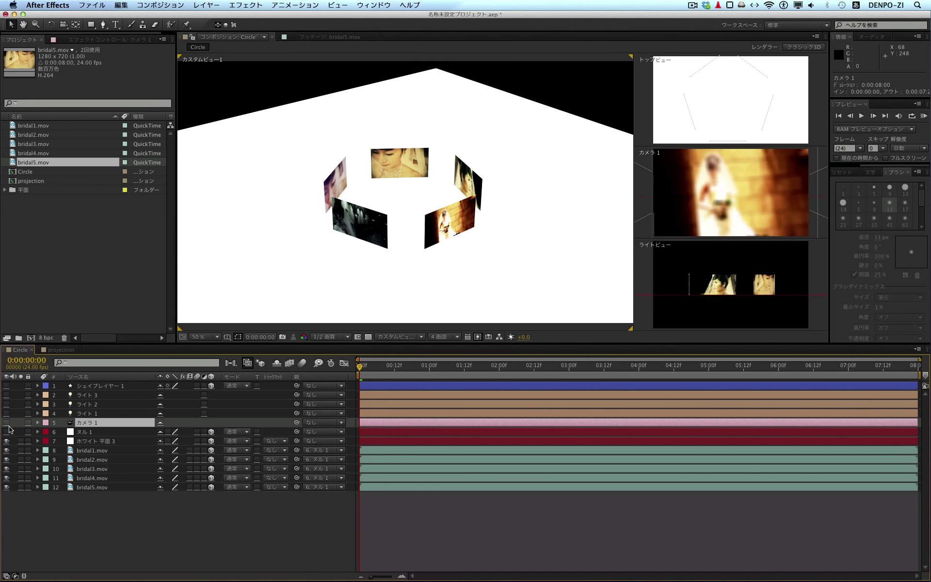
pyautogui.click(7, 423)
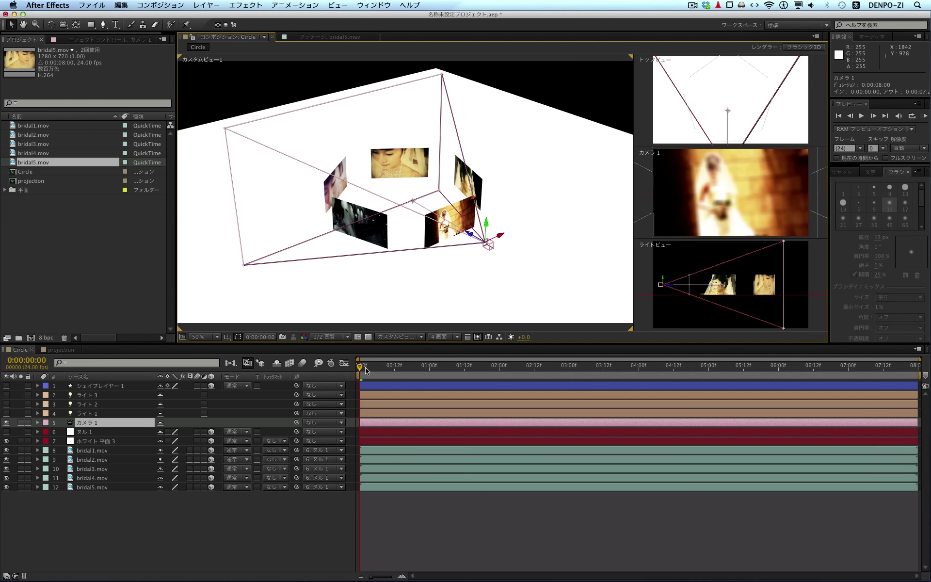
pyautogui.moveTo(366, 371); pyautogui.dragTo(610, 367)
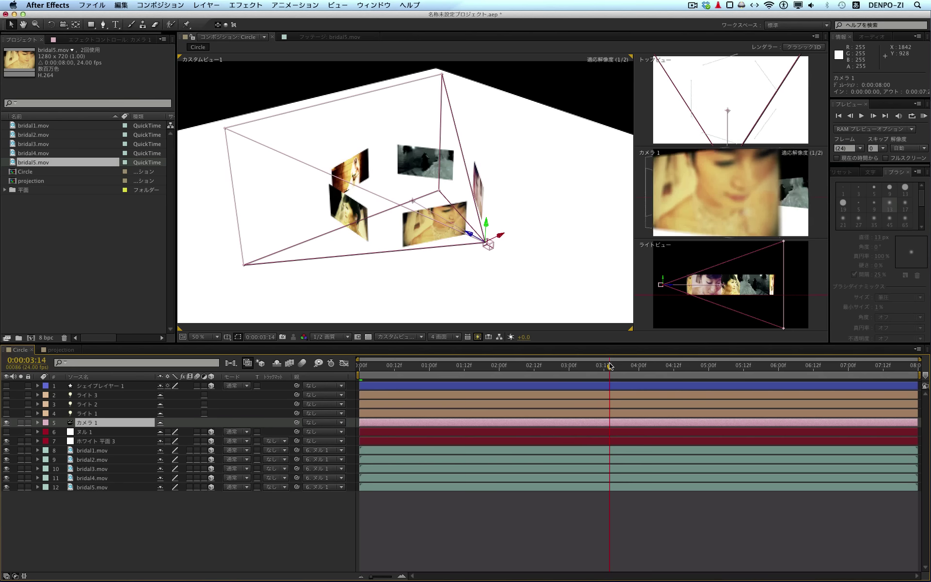
pyautogui.click(354, 207)
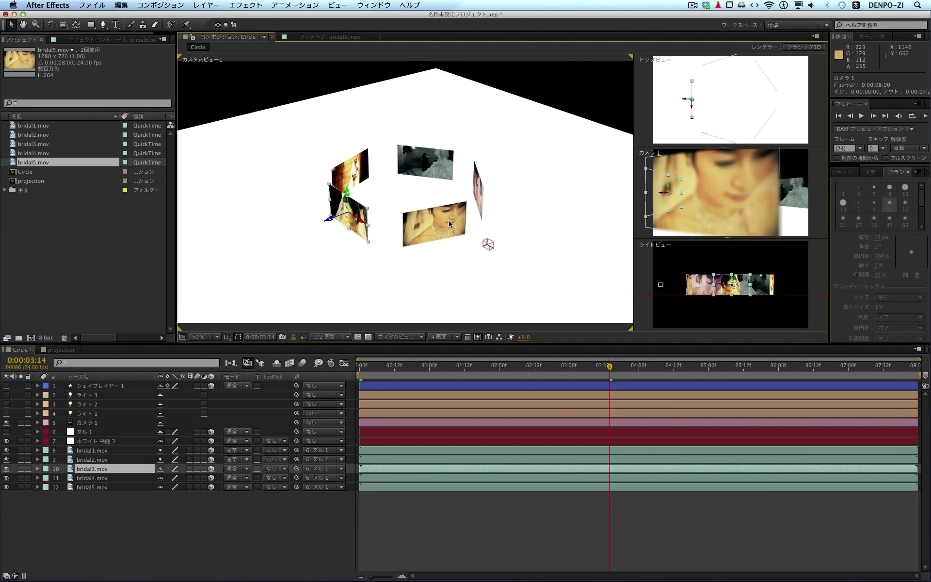
pyautogui.click(85, 433)
pyautogui.click(6, 432)
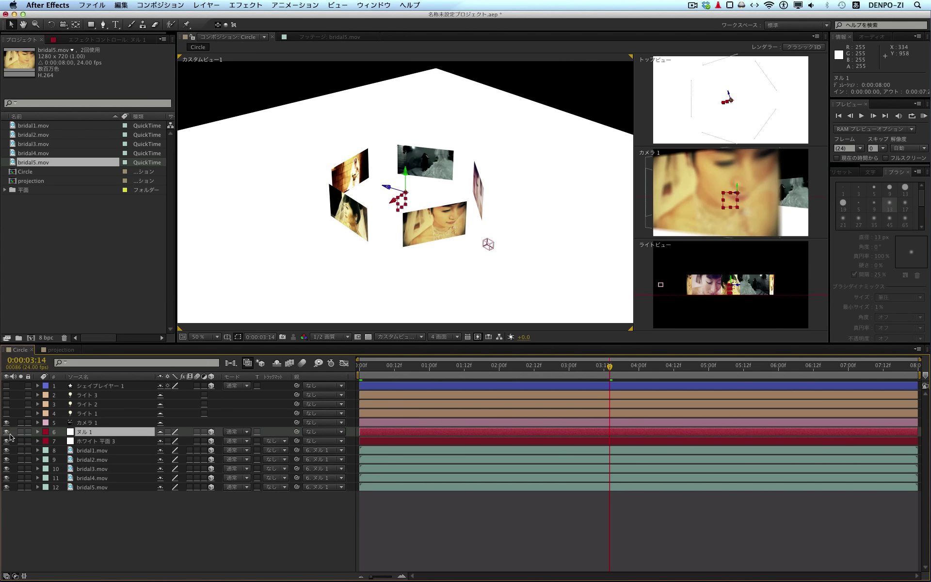
# Reveal ヌル 1's Y回転 keyframes and preview the ring at 0:00:00:19, where it reads 0x+55.4°.
pyautogui.click(38, 432)
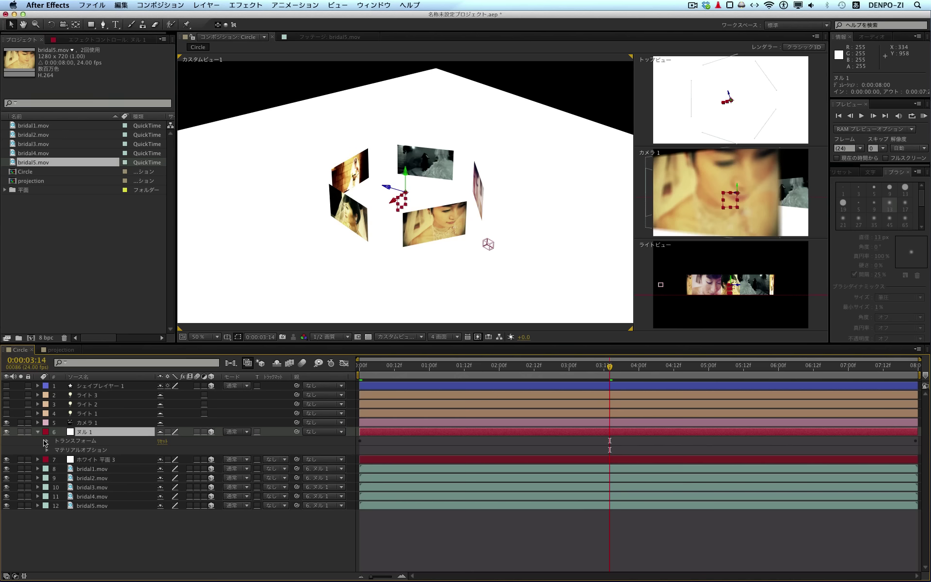
pyautogui.click(47, 442)
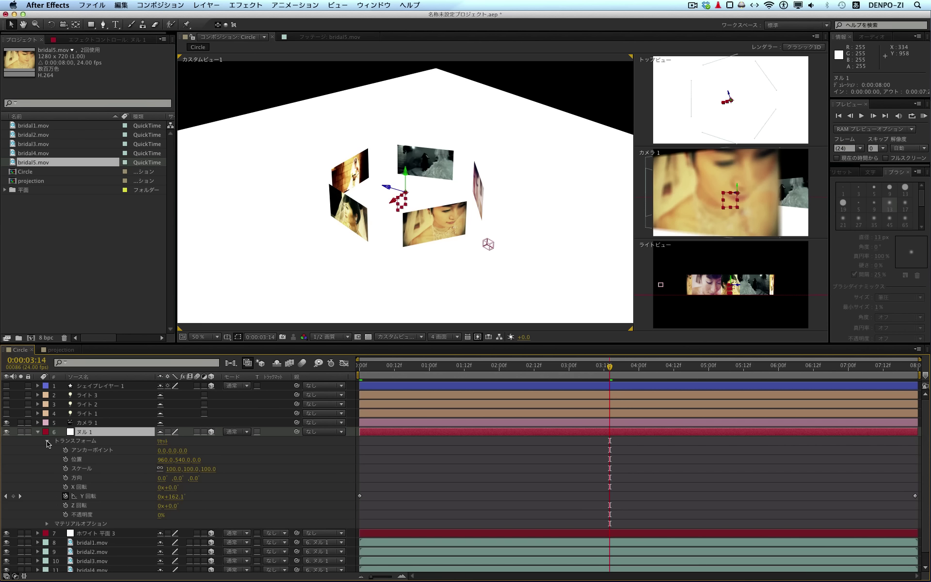
pyautogui.click(95, 500)
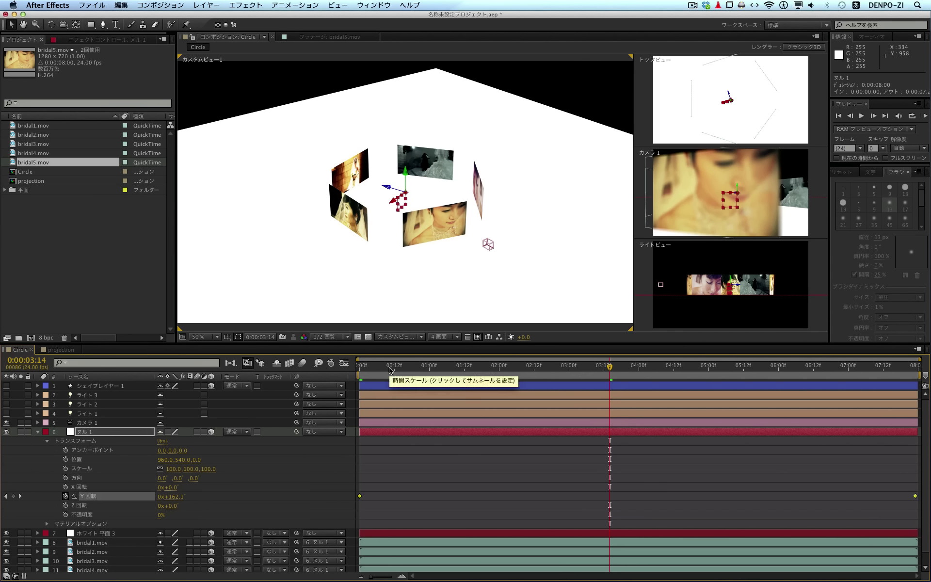
pyautogui.moveTo(392, 368); pyautogui.dragTo(416, 369)
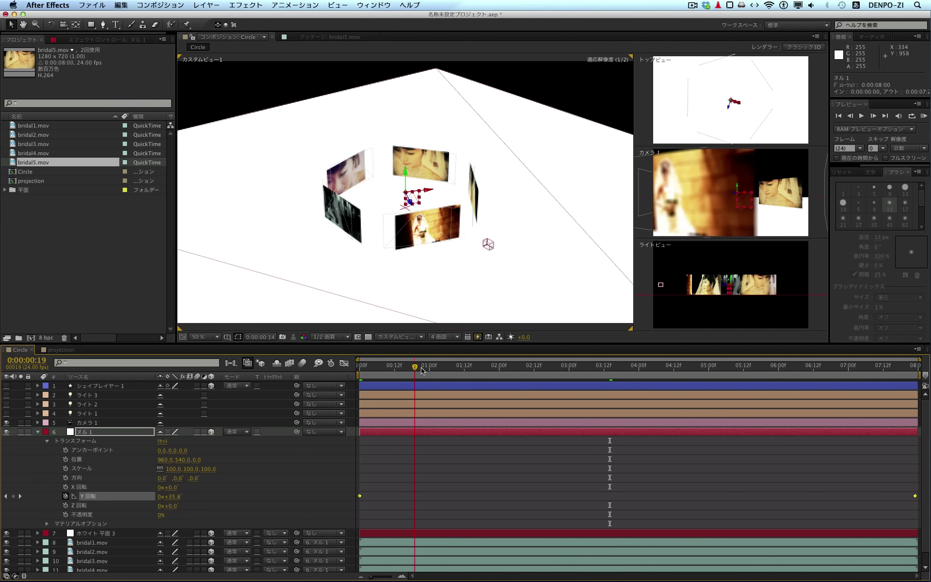
pyautogui.click(101, 543)
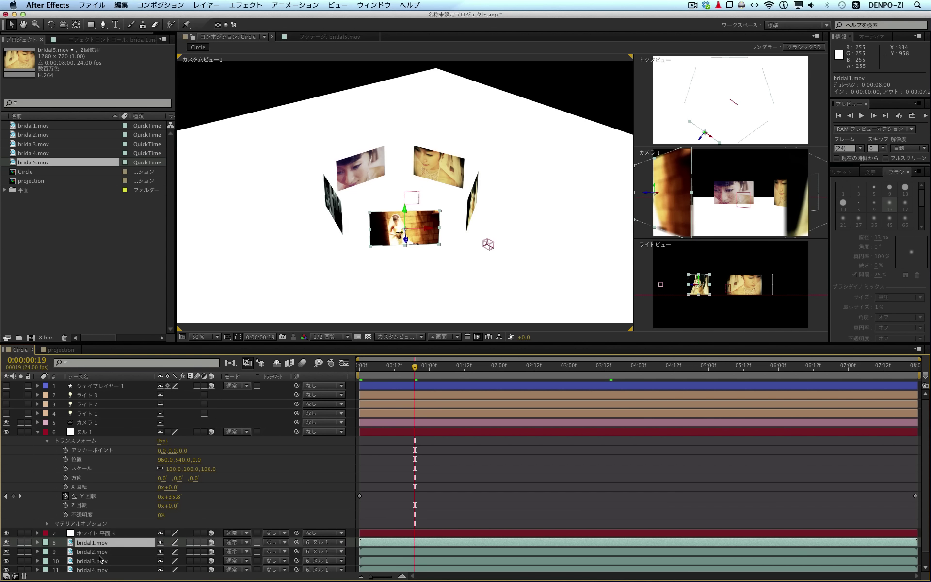
pyautogui.click(100, 552)
pyautogui.click(100, 561)
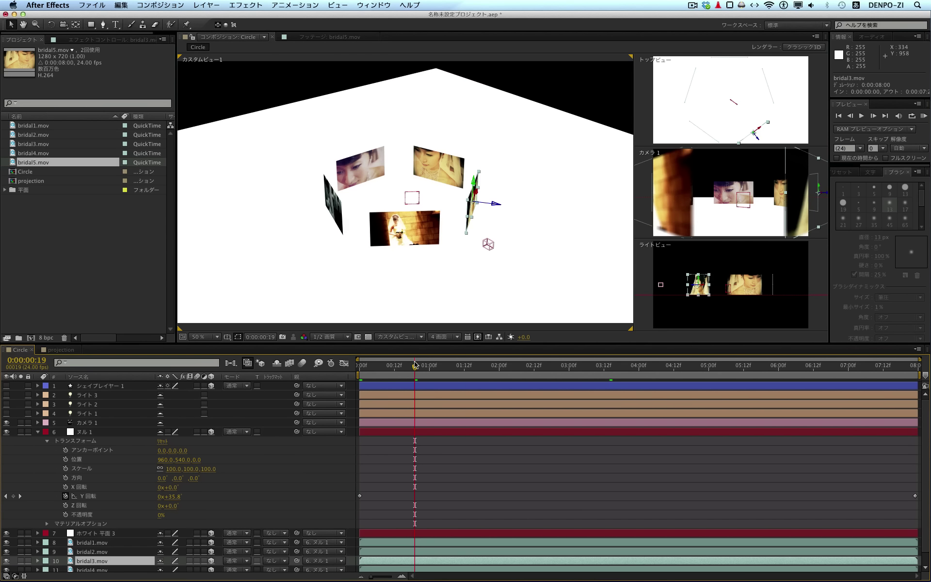
# At 0:00:02:00, move ヌル 1 up and right to carry all clips with it, then undo.
pyautogui.moveTo(408, 368)
pyautogui.mouseDown()
pyautogui.moveTo(580, 366)
pyautogui.moveTo(499, 365)
pyautogui.mouseUp()
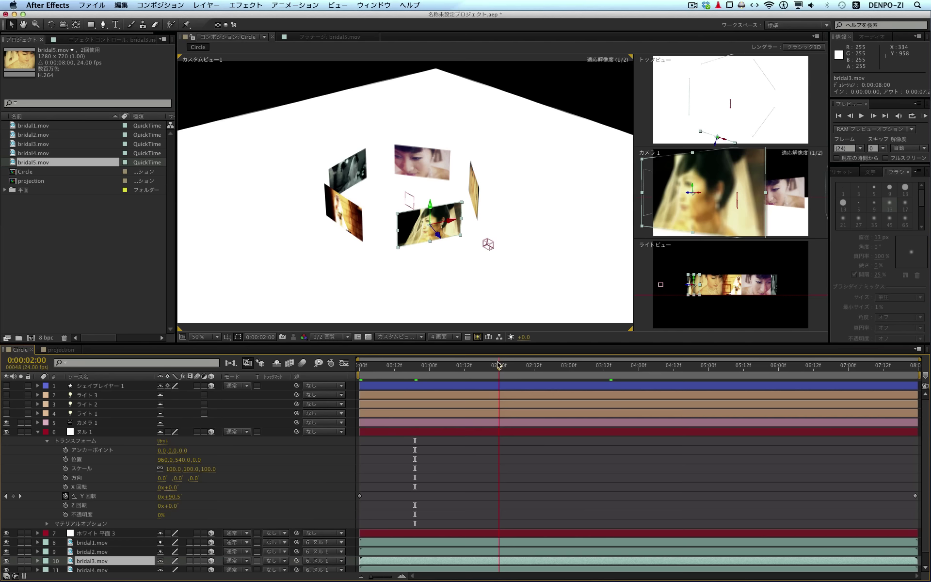
pyautogui.click(83, 432)
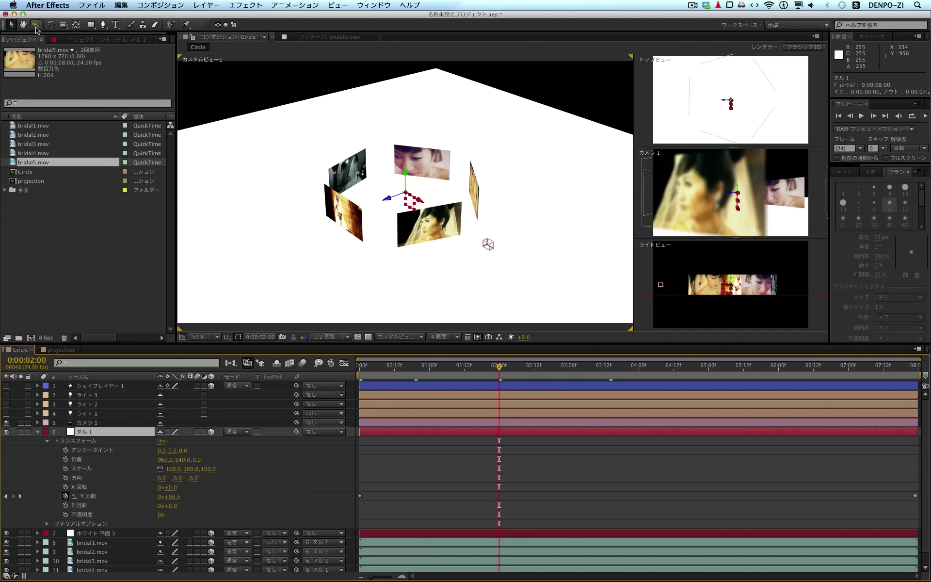
pyautogui.moveTo(405, 167); pyautogui.dragTo(406, 137)
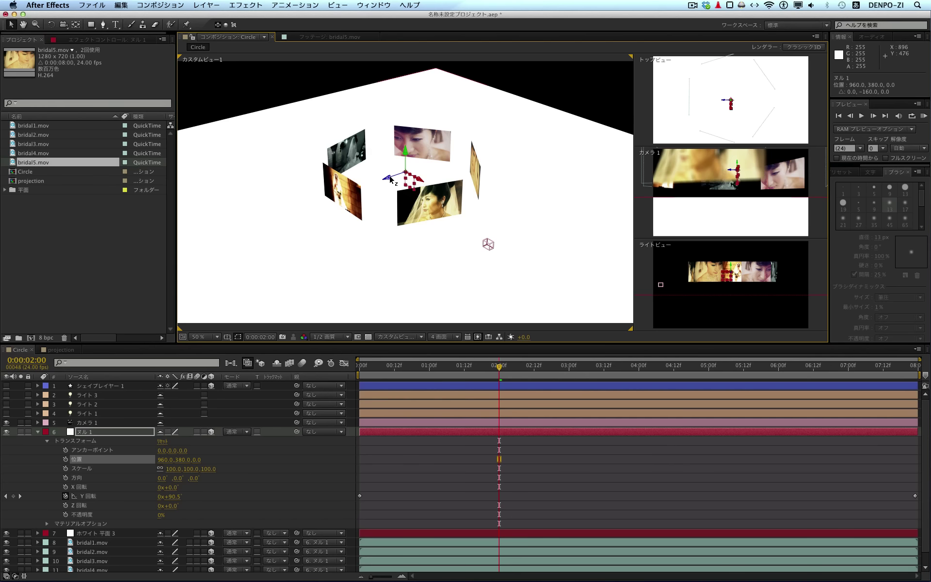
pyautogui.moveTo(418, 177); pyautogui.dragTo(439, 169)
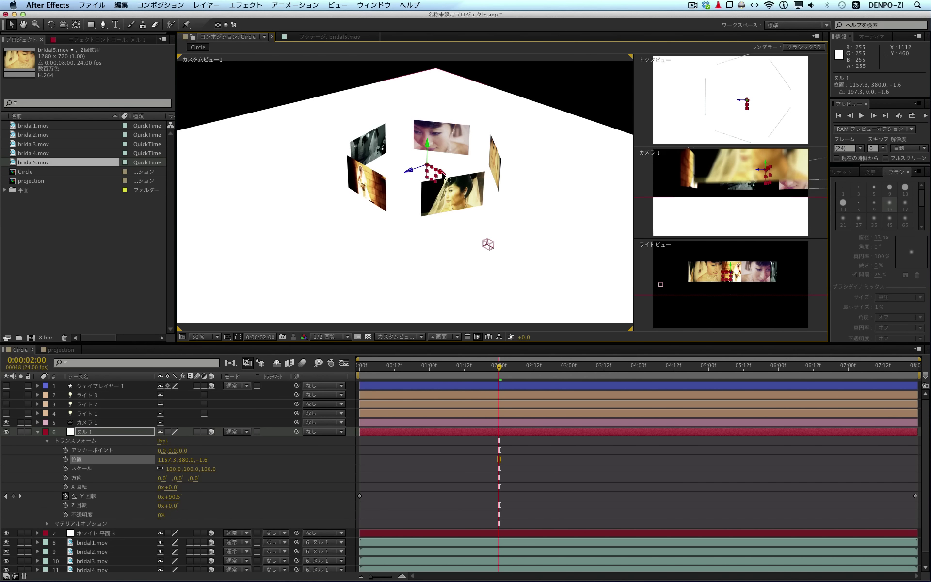
pyautogui.press('super+z')
pyautogui.press('super+z')
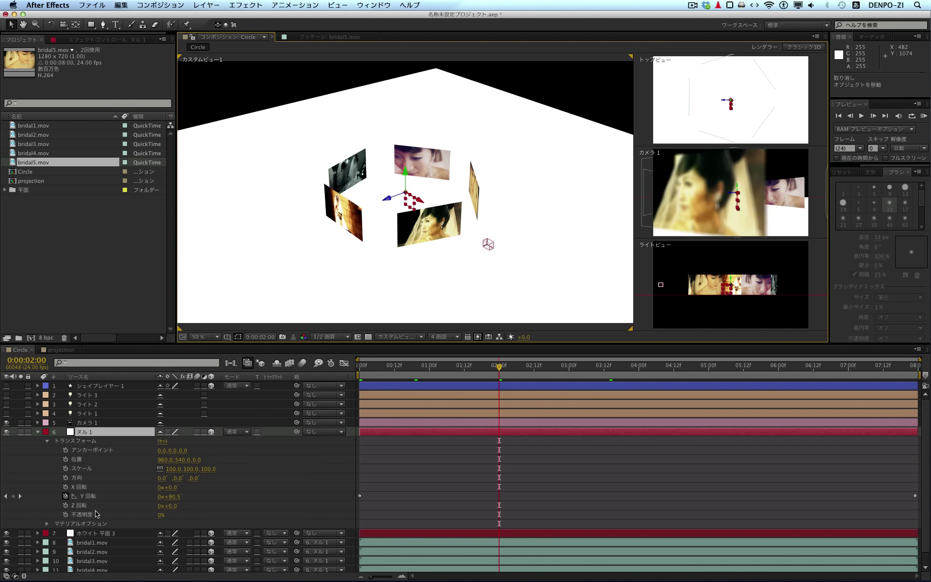
# Try Z rotation 146° and an X tilt on the null, restore rotation and scale 100, then collapse it.
pyautogui.moveTo(169, 507); pyautogui.dragTo(237, 504)
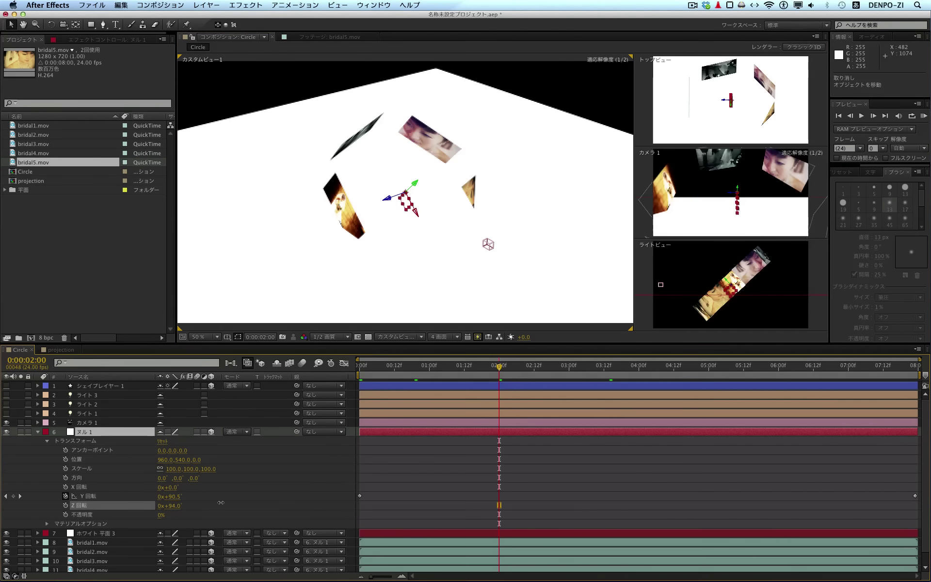
pyautogui.press('super+z')
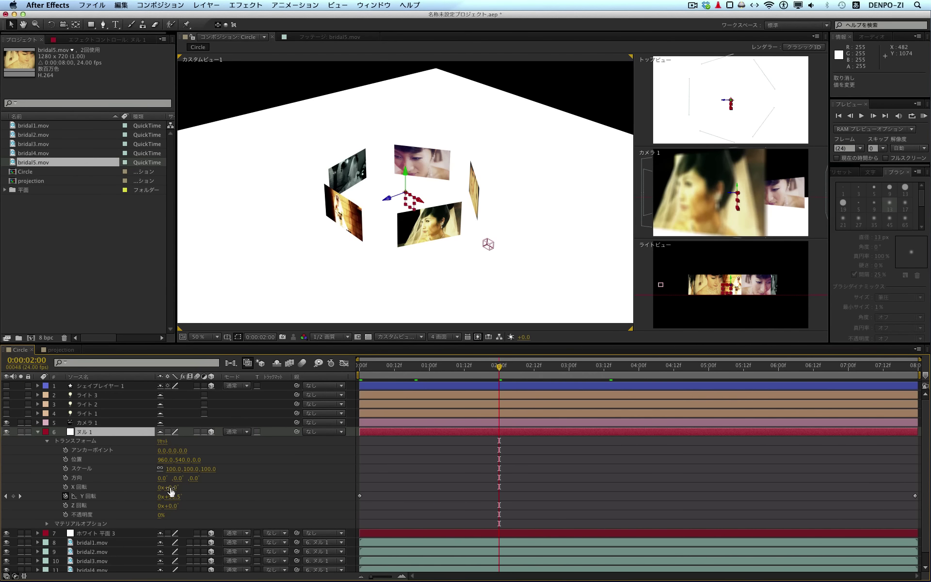
pyautogui.moveTo(172, 487)
pyautogui.mouseDown()
pyautogui.moveTo(220, 487)
pyautogui.moveTo(116, 489)
pyautogui.mouseUp()
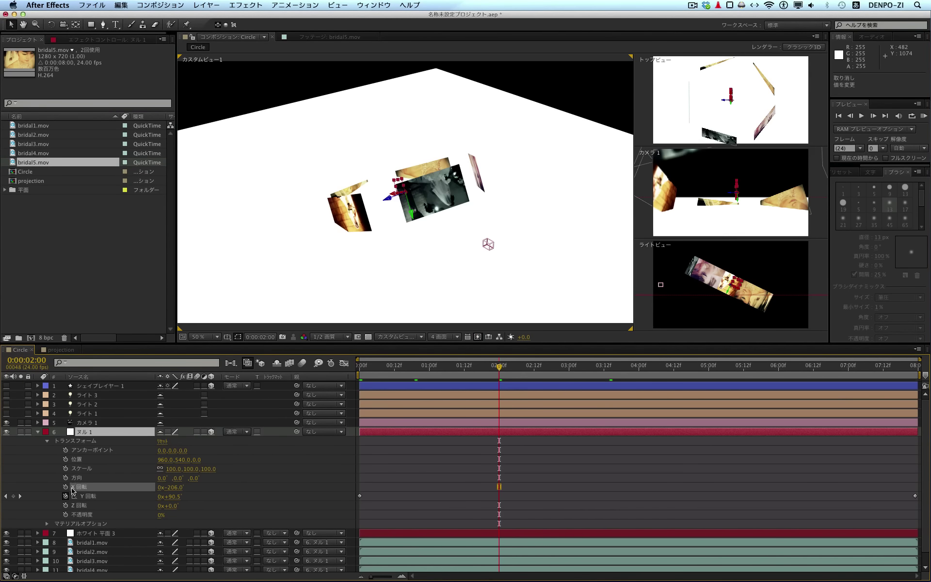
pyautogui.moveTo(116, 488); pyautogui.dragTo(254, 472)
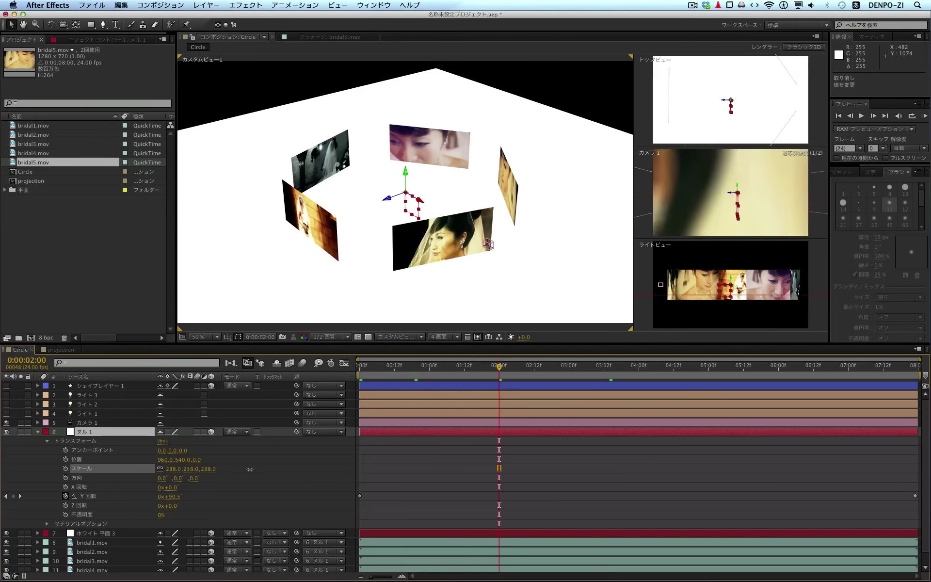
pyautogui.press('super+z')
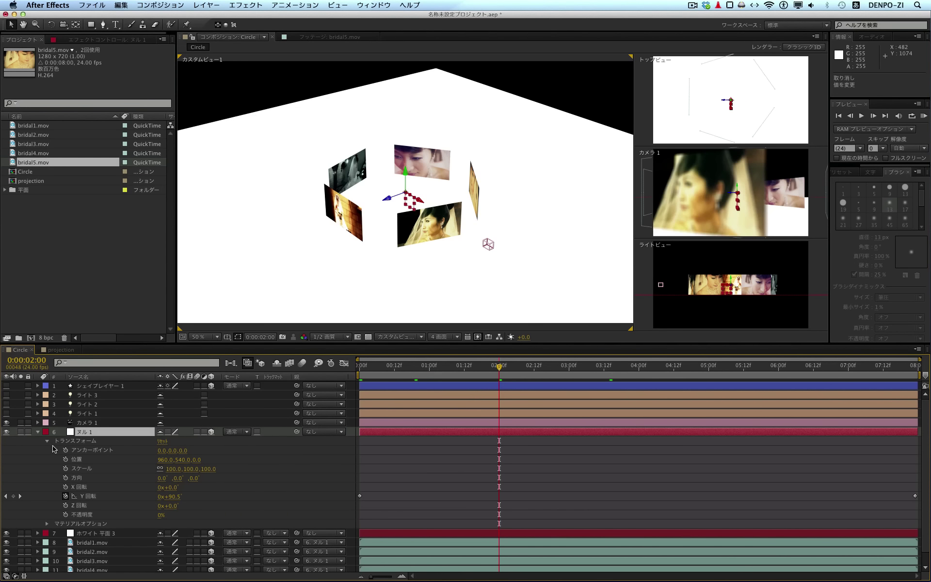
pyautogui.click(37, 432)
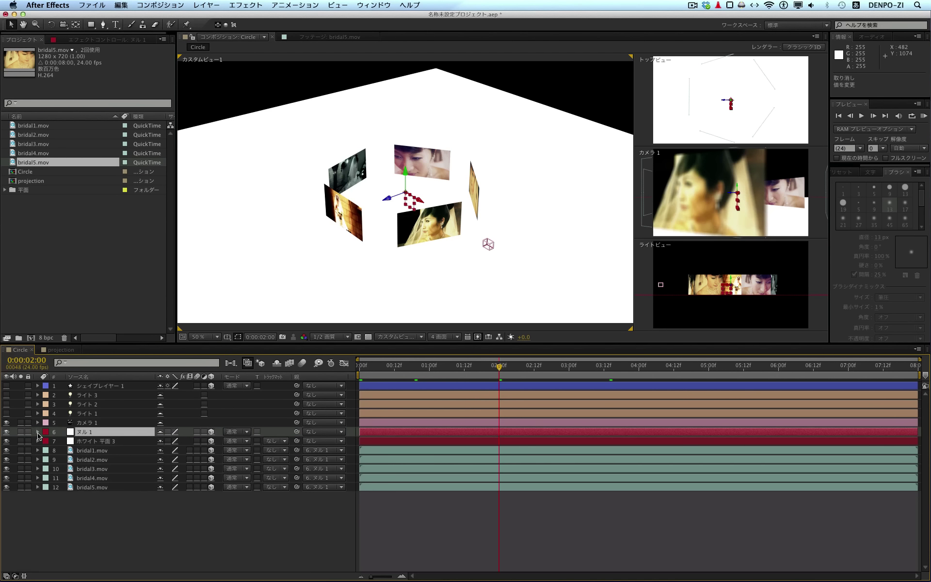
# Switch on ライト 1 and expand it to confirm it is an アンビエント (ambient) light.
pyautogui.click(84, 423)
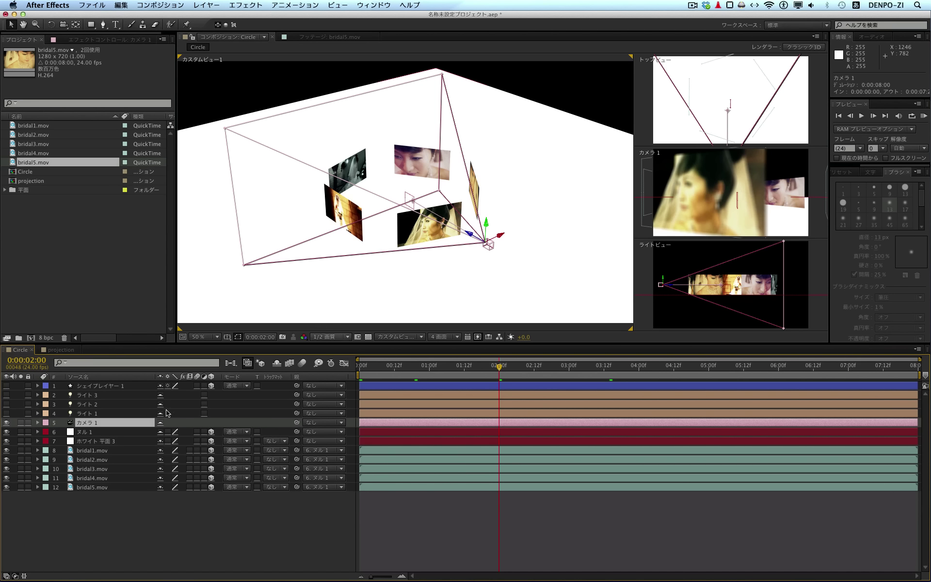
pyautogui.click(89, 414)
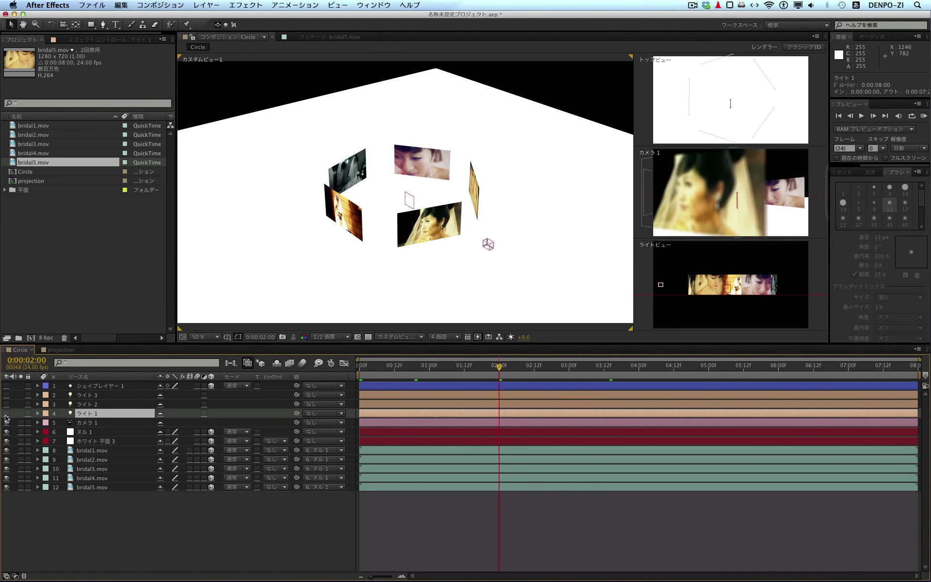
pyautogui.click(6, 415)
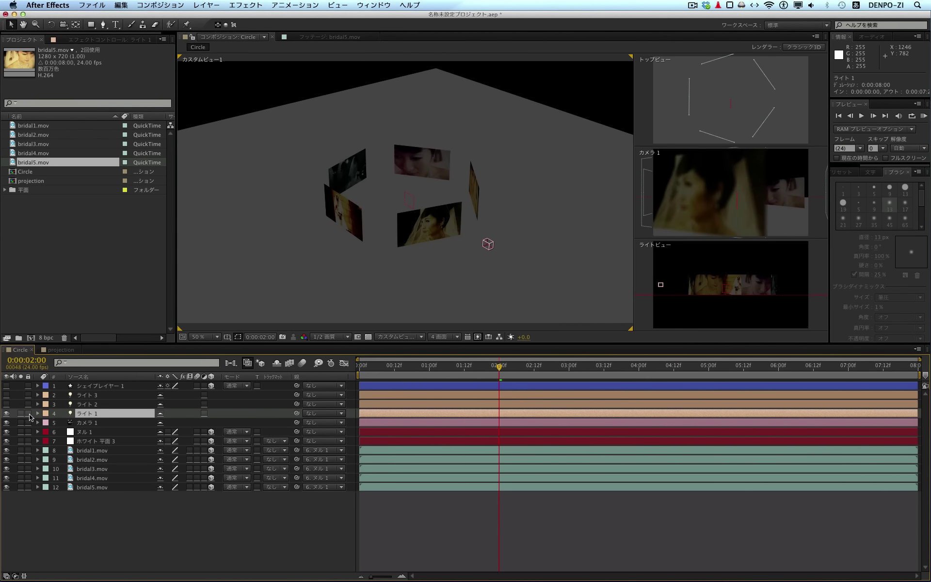
pyautogui.click(37, 414)
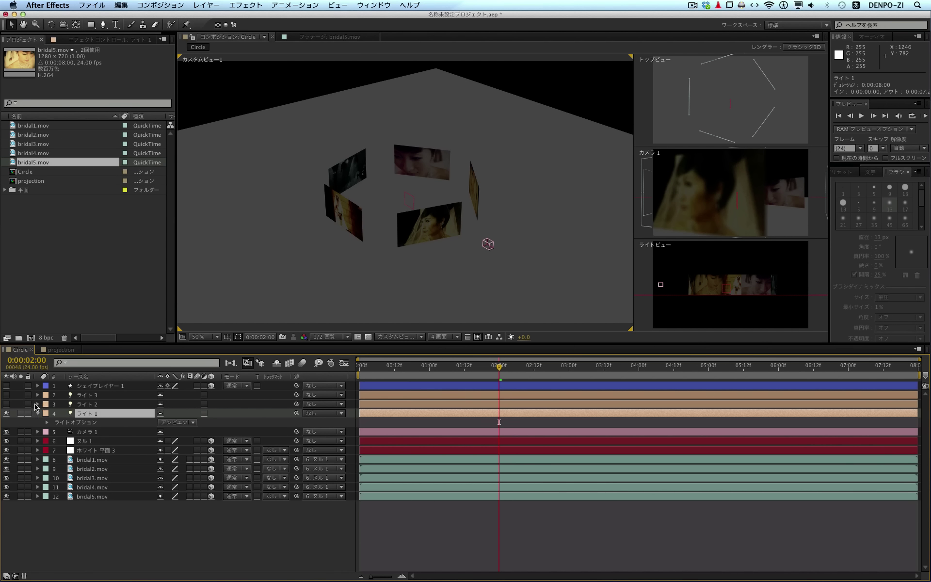
# Turn on the ライト 2 spotlight, with the view zoomed out to 25%.
pyautogui.click(37, 404)
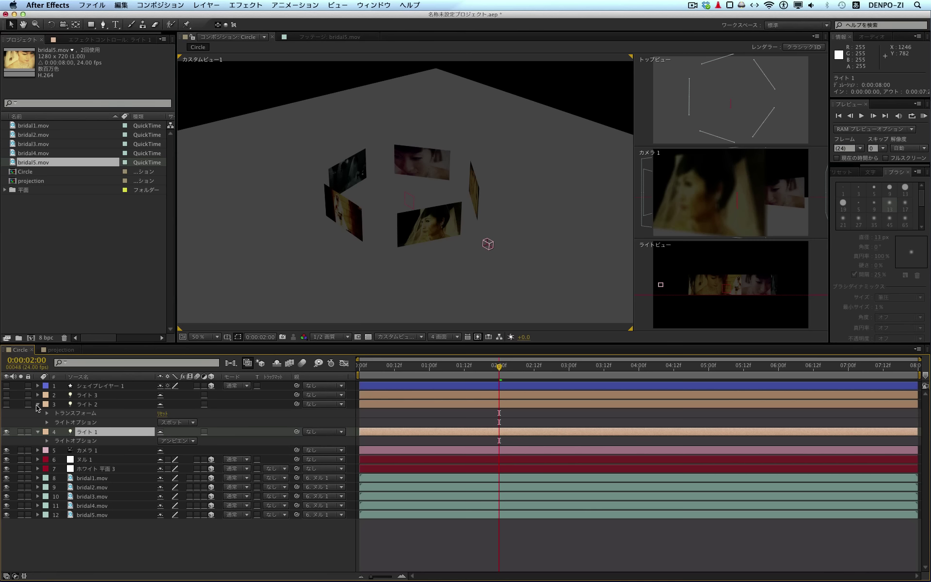
pyautogui.click(6, 405)
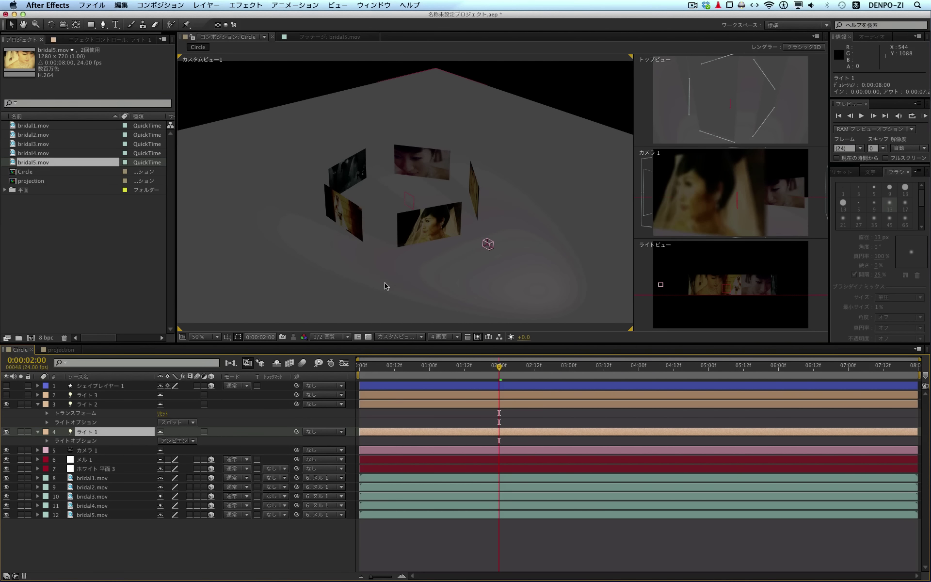
pyautogui.press(',')
pyautogui.press(',')
pyautogui.click(554, 238)
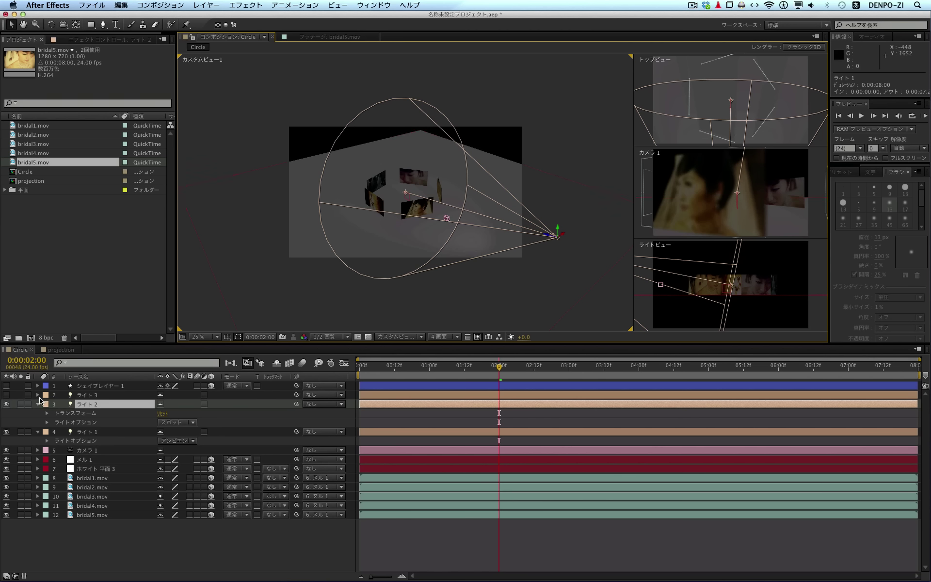
# Turn on the ライト 3 point light, show its settings, and zoom the Custom View to 50%.
pyautogui.click(90, 397)
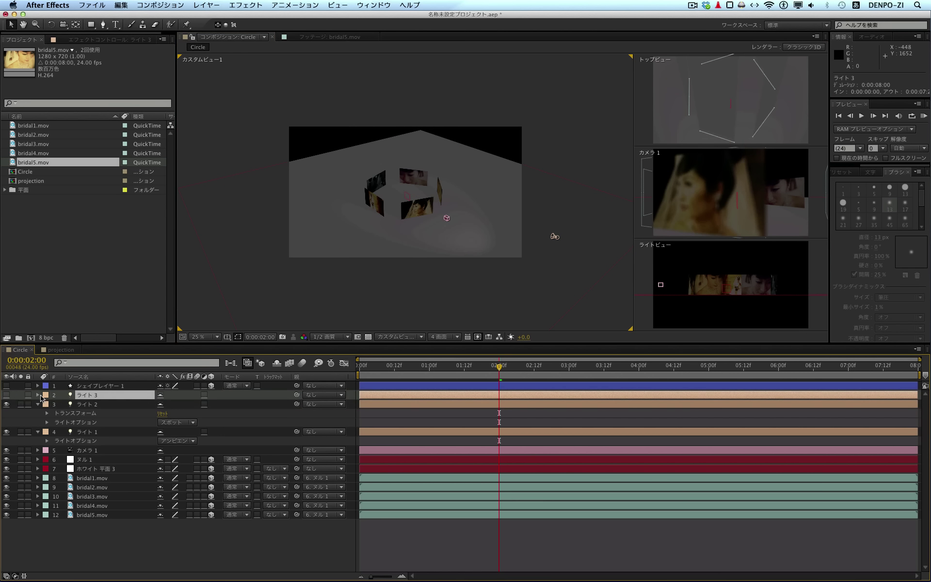
pyautogui.click(7, 395)
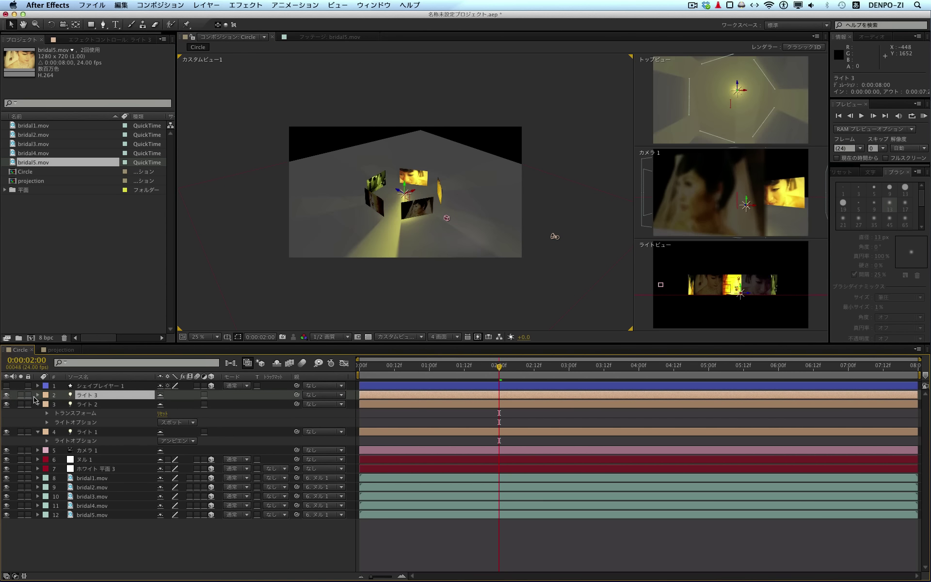
pyautogui.click(37, 395)
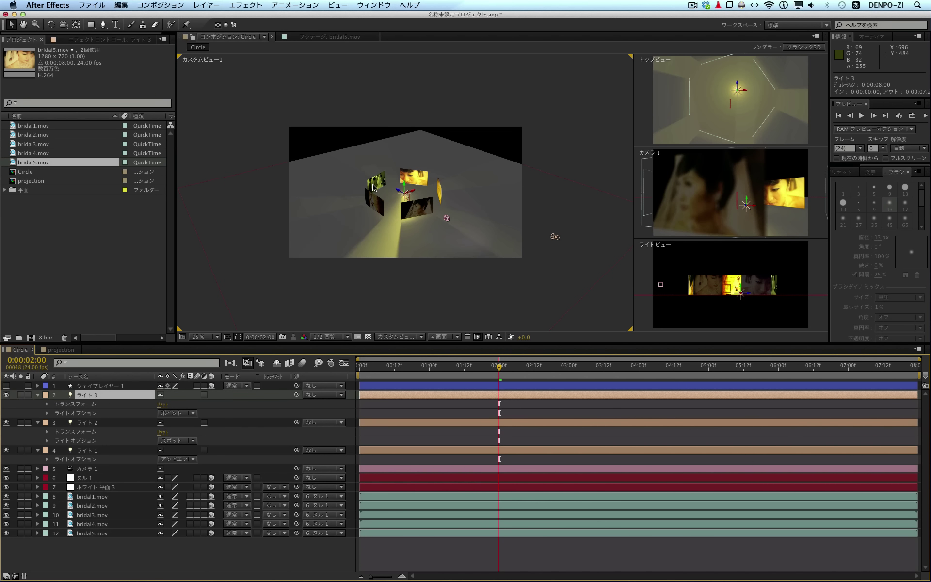
pyautogui.press('.')
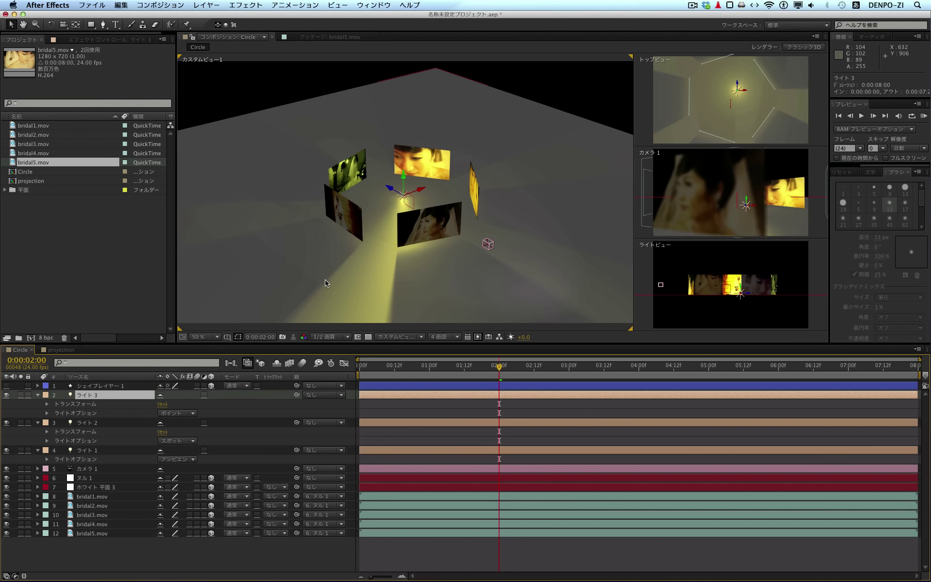
# Scrub the timeline from near the start to 2:19 to preview the ring rotating.
pyautogui.click(376, 371)
pyautogui.moveTo(387, 371); pyautogui.dragTo(542, 373)
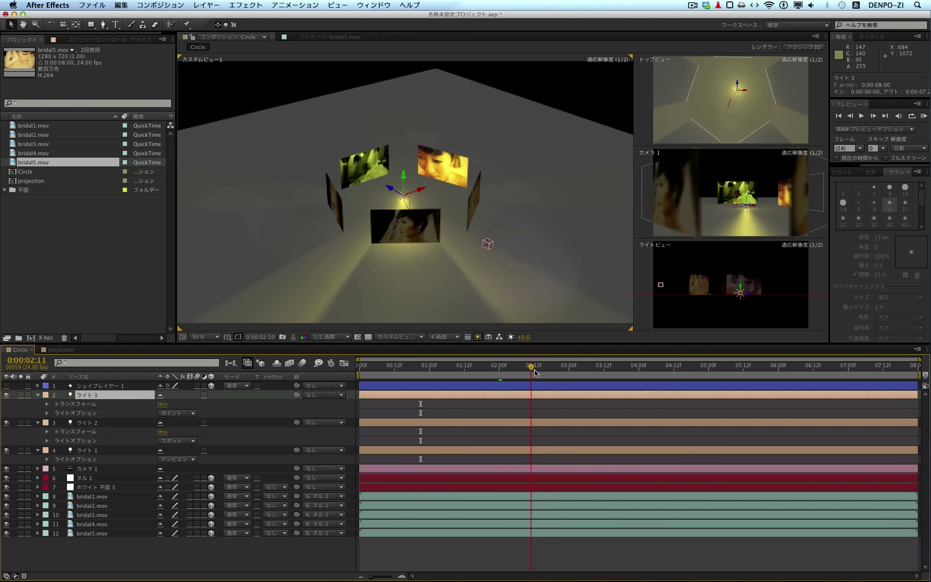
pyautogui.moveTo(541, 372); pyautogui.dragTo(554, 372)
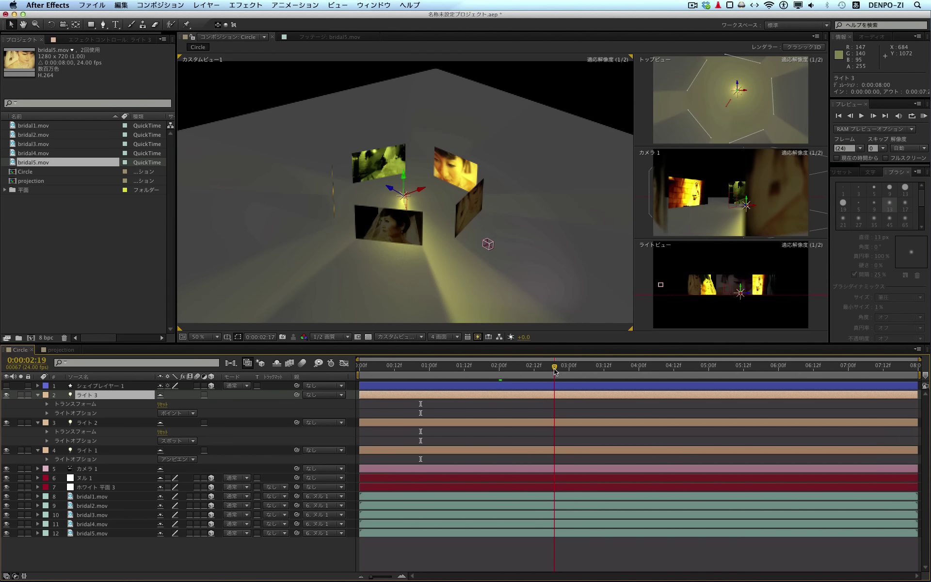
# Switch the Composition view from Custom View 1 to カメラ 1 and scrub the animation again.
pyautogui.click(397, 295)
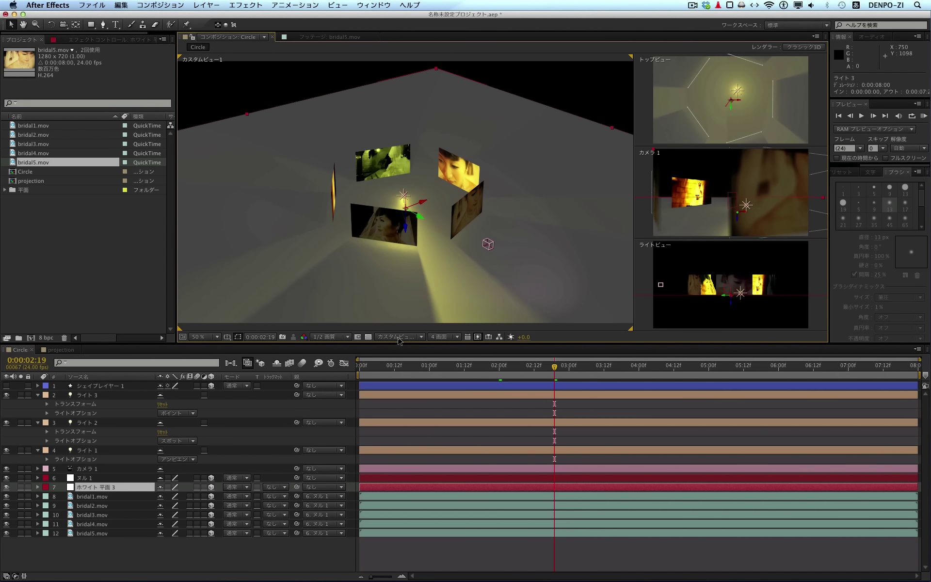
pyautogui.click(399, 336)
pyautogui.click(398, 360)
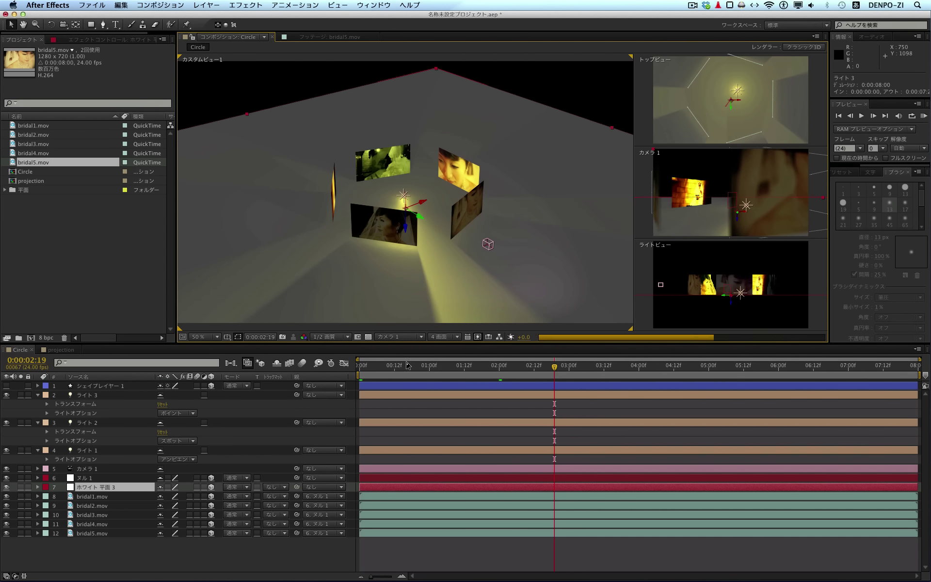
pyautogui.moveTo(384, 371); pyautogui.dragTo(566, 371)
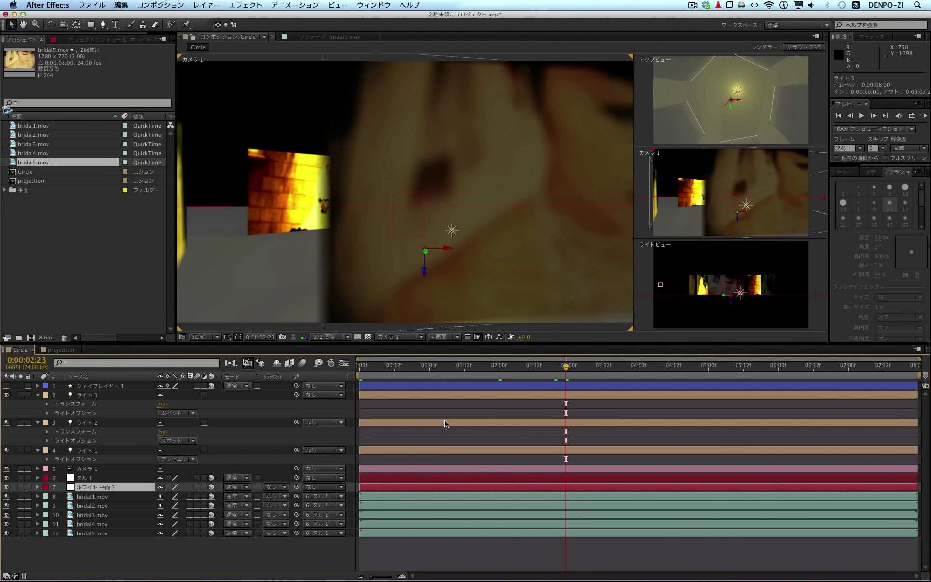
pyautogui.click(388, 469)
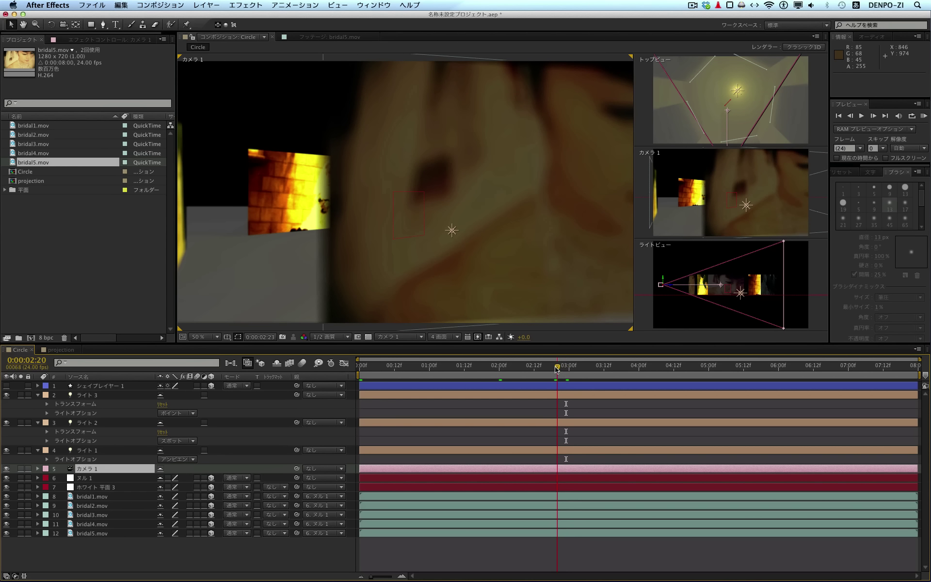
pyautogui.moveTo(566, 370); pyautogui.dragTo(557, 372)
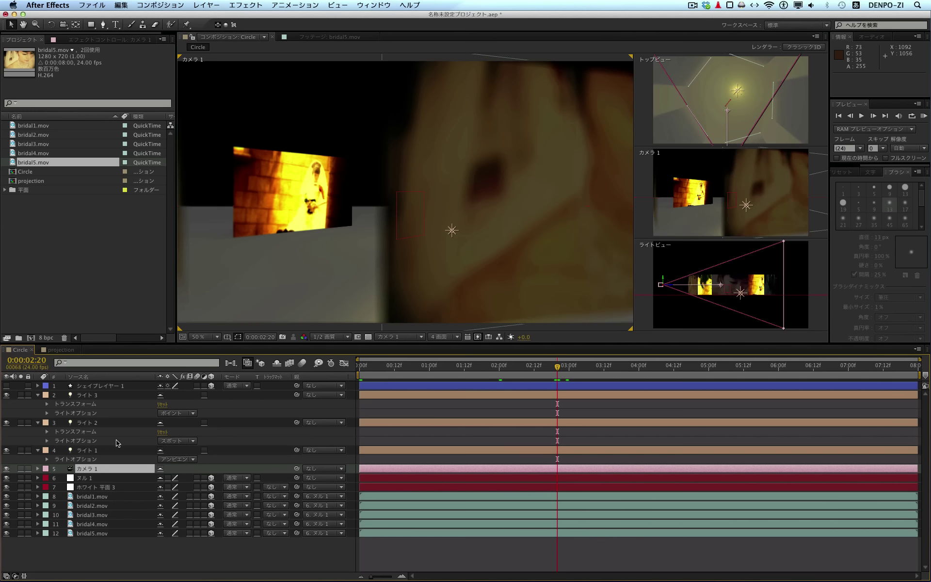
# In Camera 1's settings, turn off Lock to Zoom and settle Focus Distance at 124 mm.
pyautogui.doubleClick(84, 469)
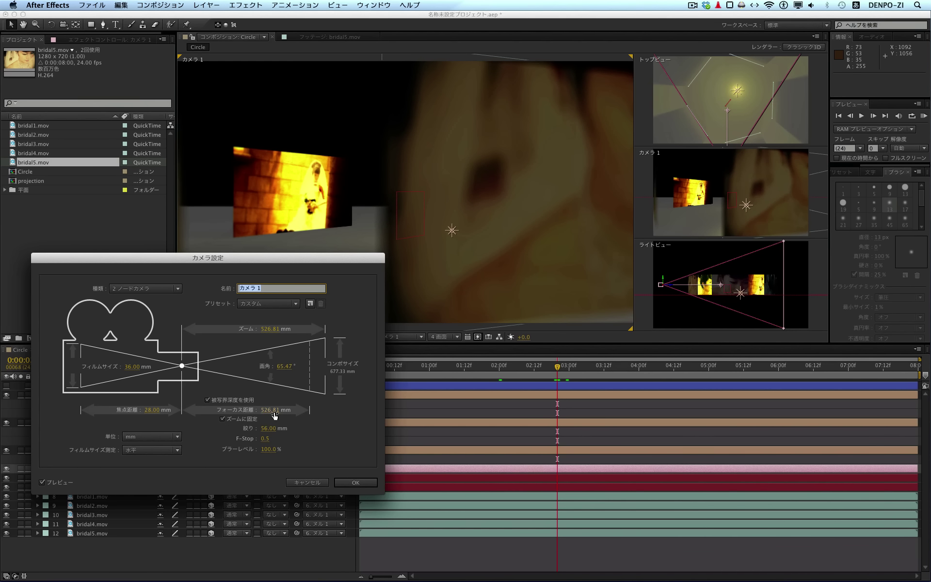
pyautogui.click(222, 419)
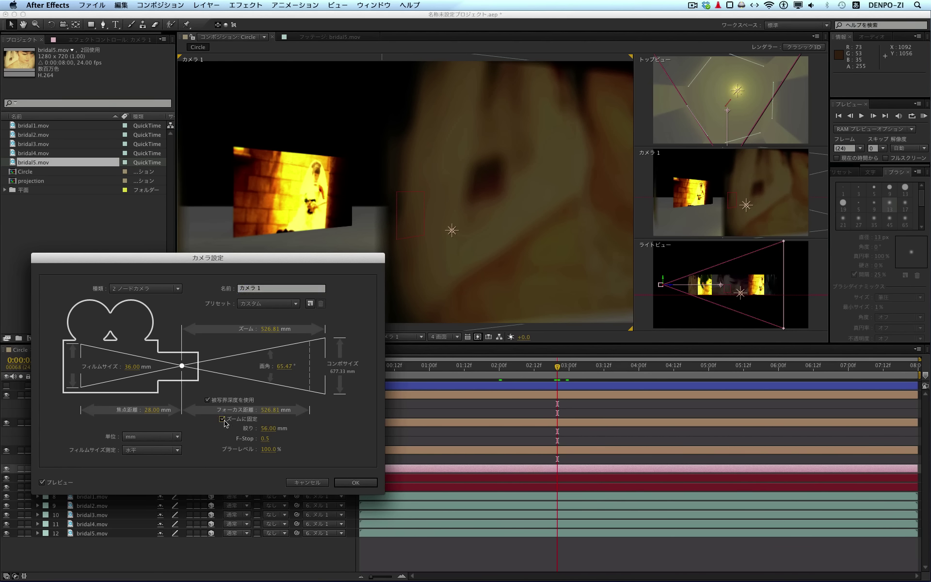
pyautogui.click(274, 413)
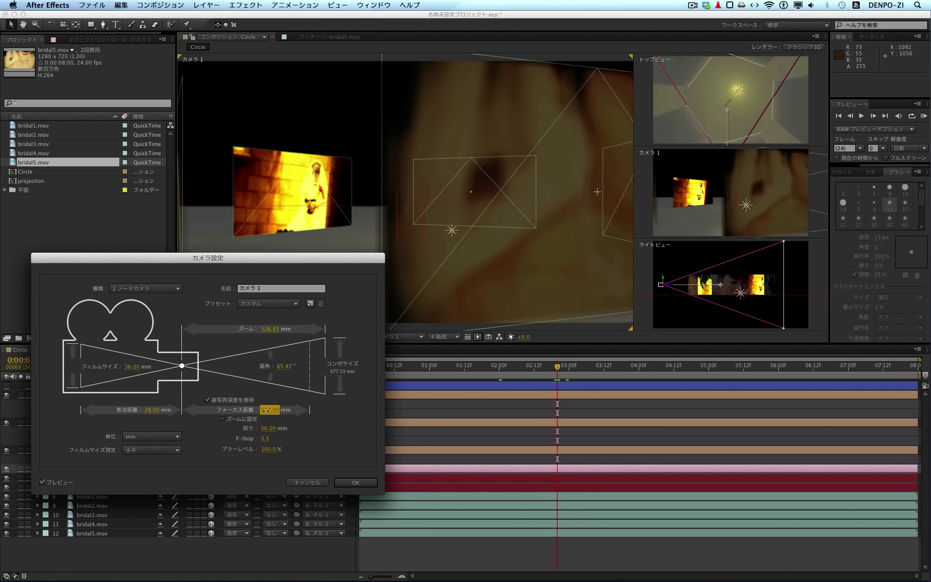
pyautogui.moveTo(262, 410); pyautogui.dragTo(250, 411)
pyautogui.moveTo(184, 410); pyautogui.dragTo(166, 410)
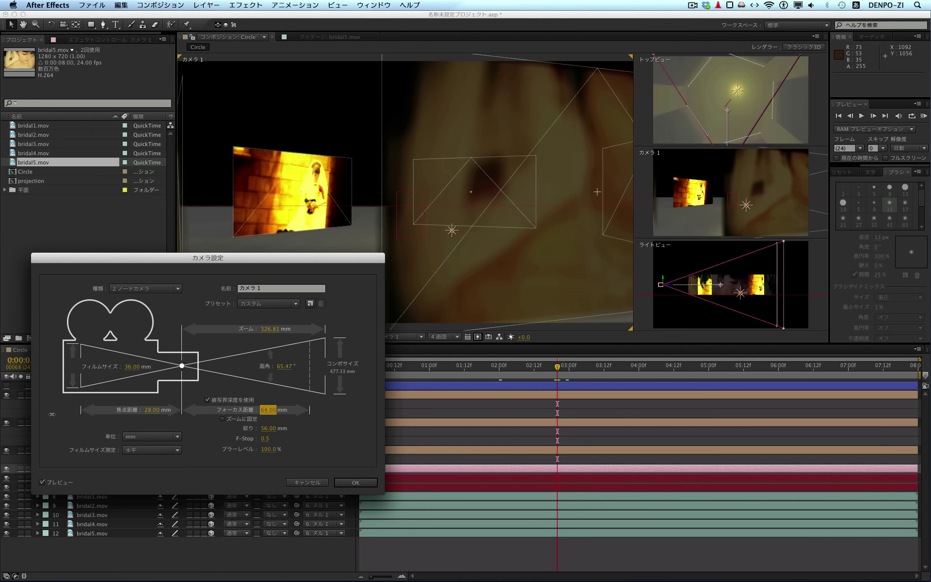
pyautogui.moveTo(63, 417); pyautogui.dragTo(52, 414)
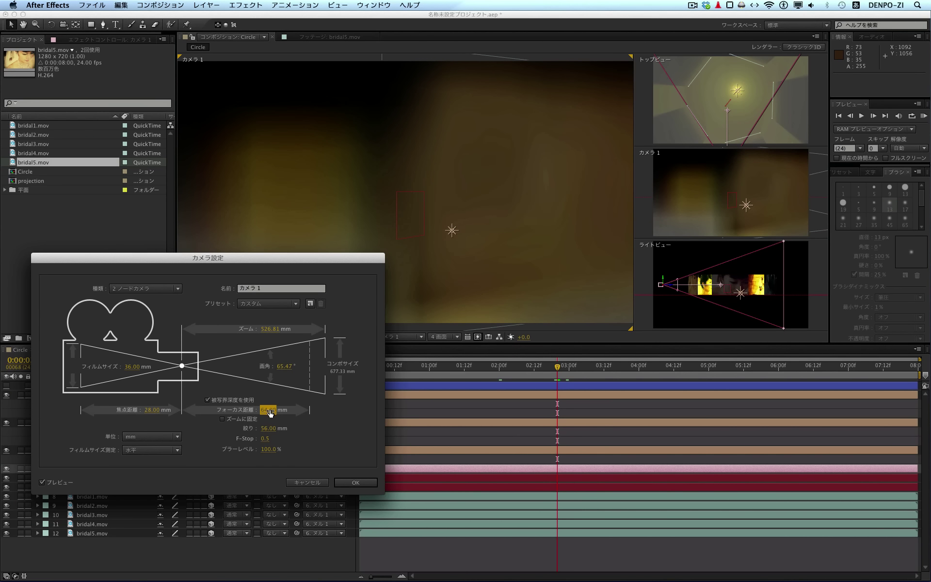
pyautogui.moveTo(274, 410); pyautogui.dragTo(294, 408)
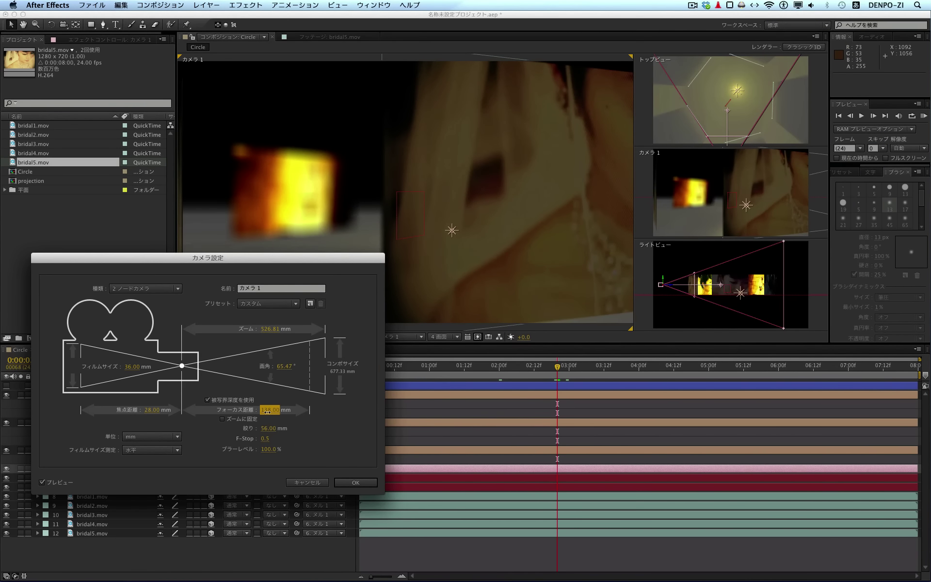
pyautogui.moveTo(263, 411); pyautogui.dragTo(260, 413)
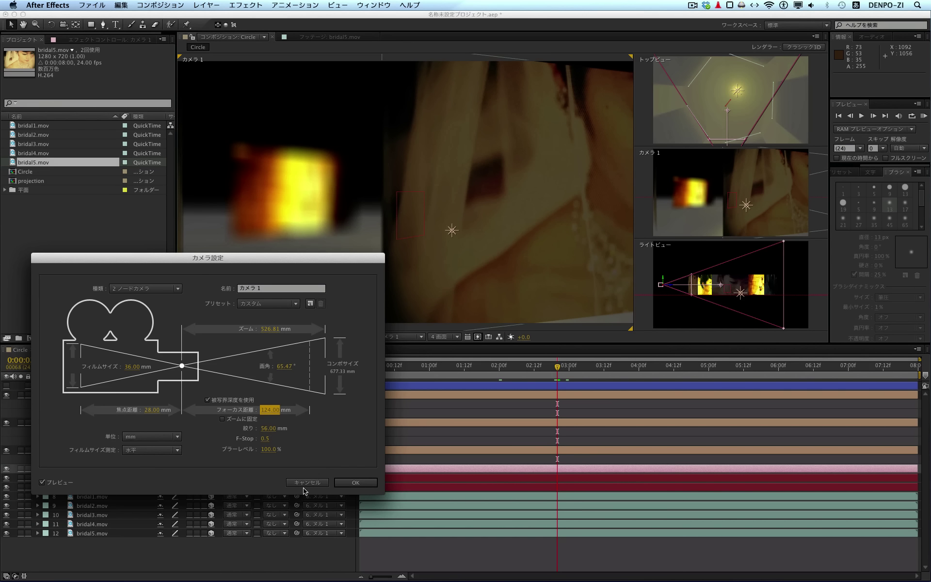
pyautogui.click(355, 482)
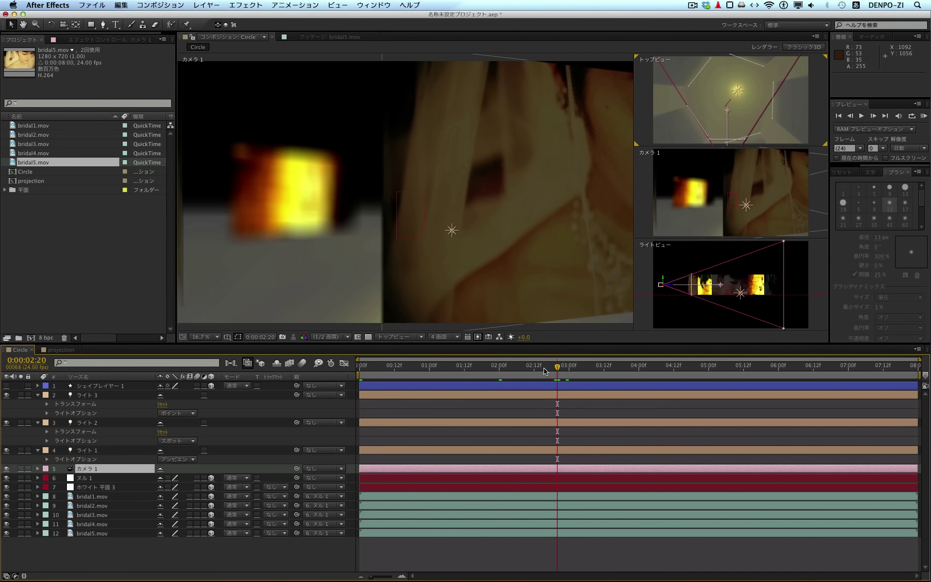
# Move the playhead later and raise Camera 1's focus distance to about 555 mm, sharpening the far bride clip.
pyautogui.moveTo(544, 371)
pyautogui.mouseDown()
pyautogui.moveTo(659, 372)
pyautogui.moveTo(647, 373)
pyautogui.mouseUp()
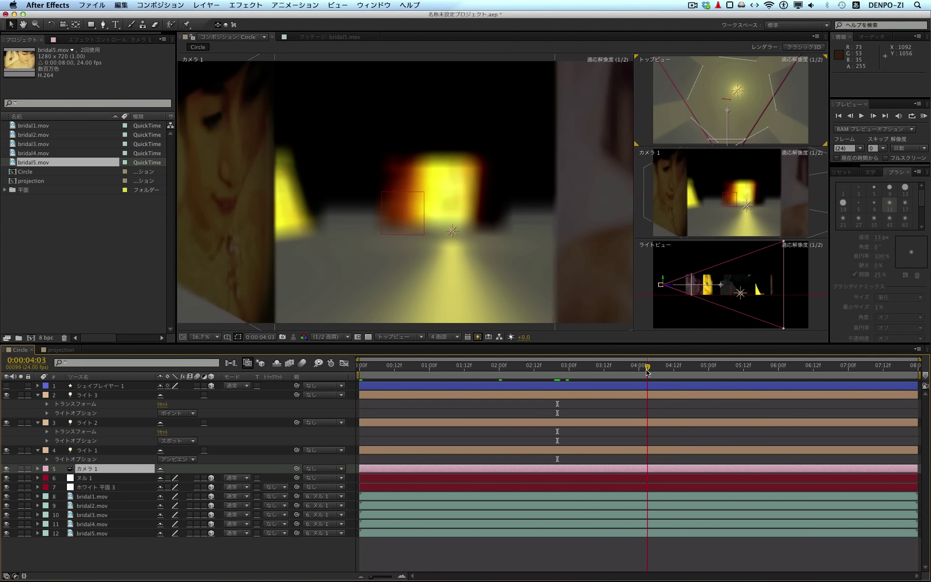
pyautogui.doubleClick(78, 471)
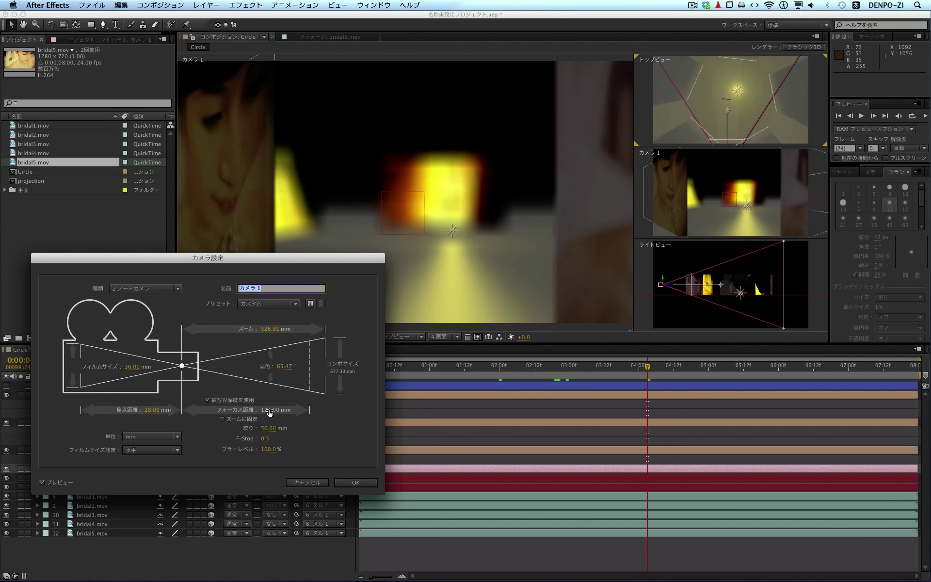
pyautogui.moveTo(270, 412); pyautogui.dragTo(300, 409)
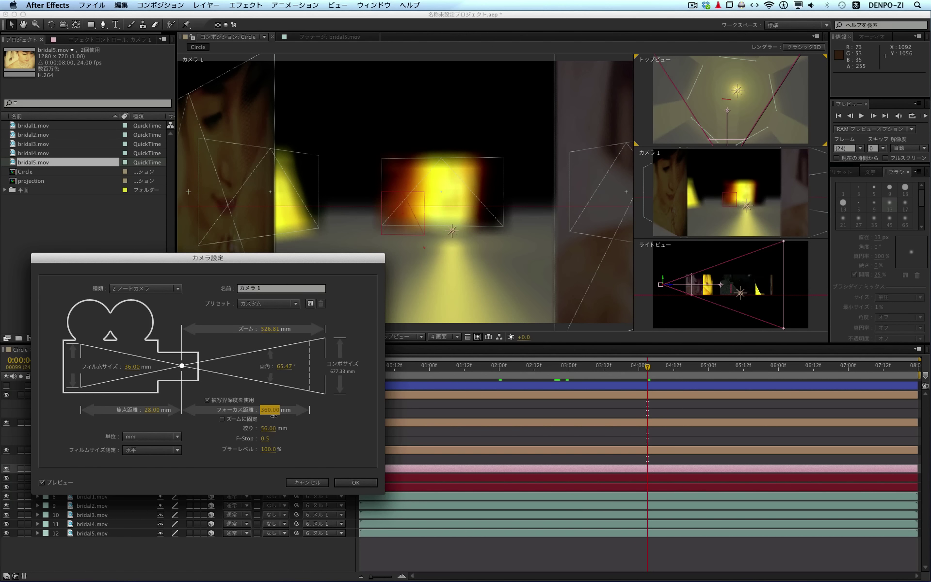
pyautogui.moveTo(274, 416); pyautogui.dragTo(284, 410)
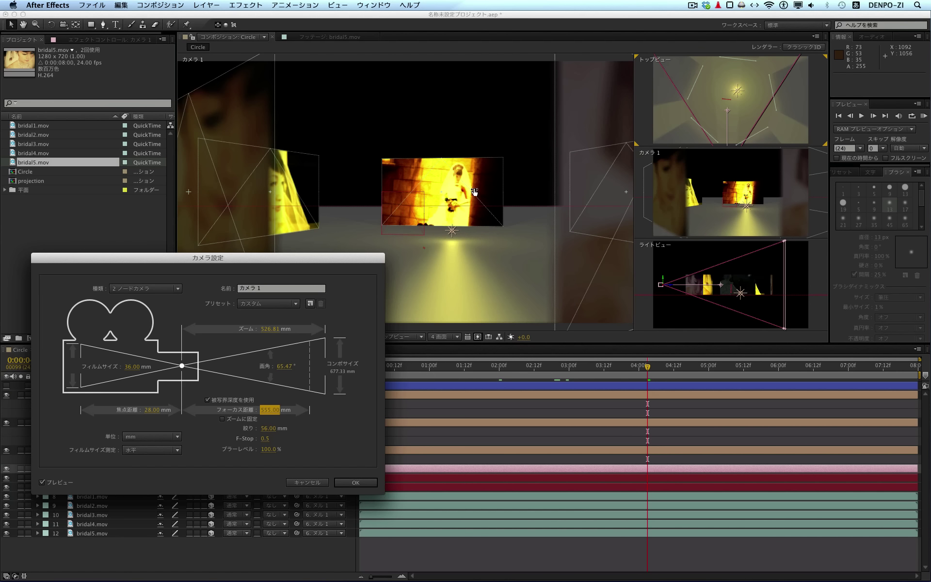